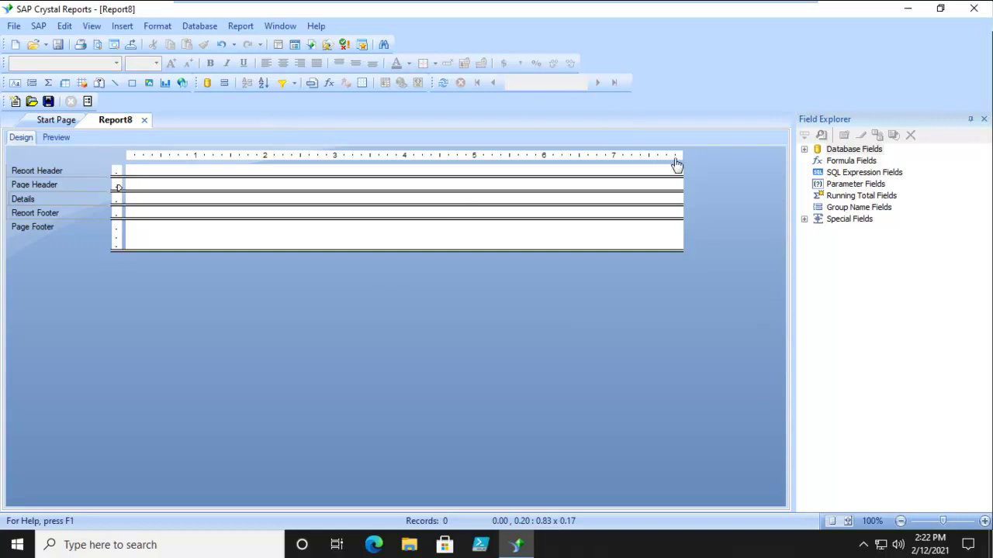
- Expand Database Fields to list the Employee and Employee_Addresses table fields
click(804, 149)
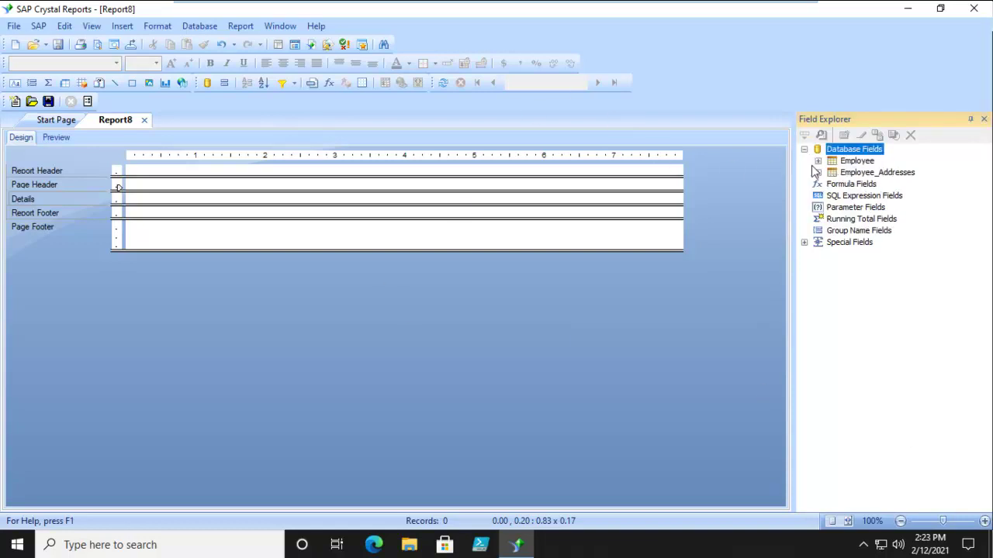
click(818, 161)
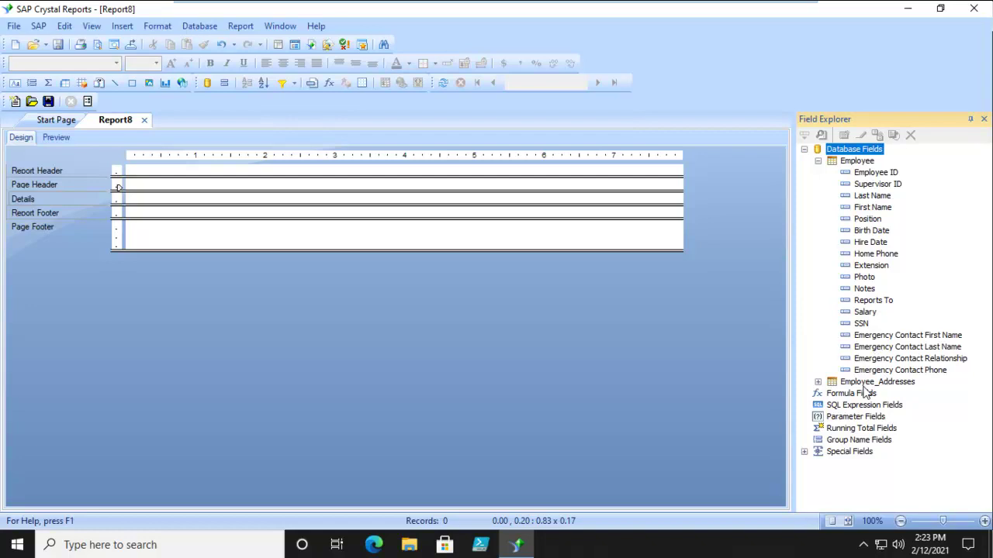
click(817, 382)
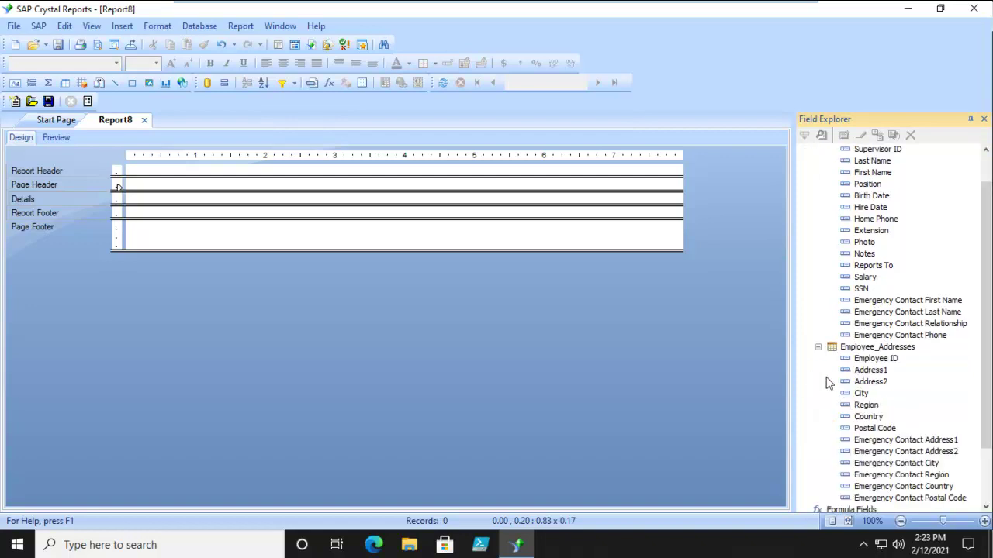
- Insert sections below Details three times to create Details a, b, c and d
right_click(84, 197)
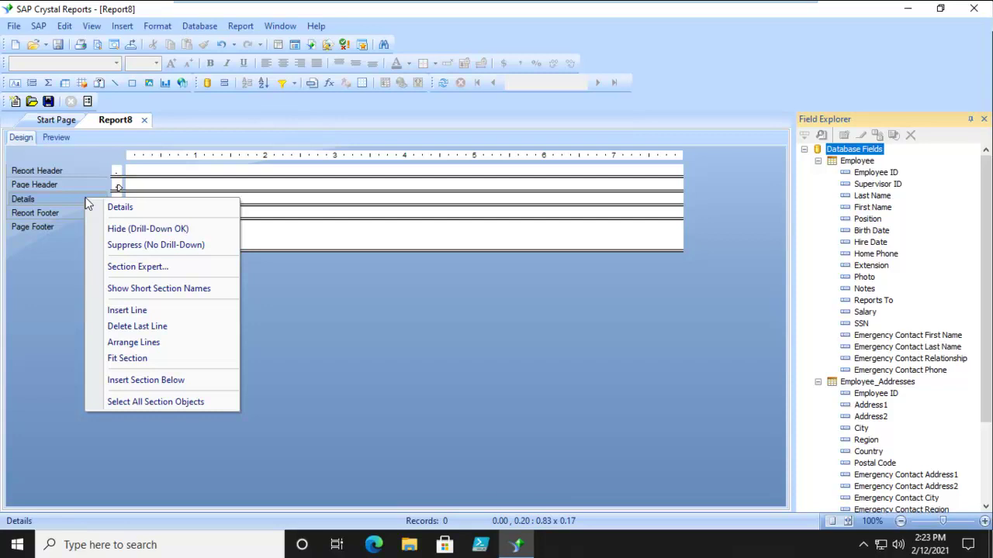
click(148, 381)
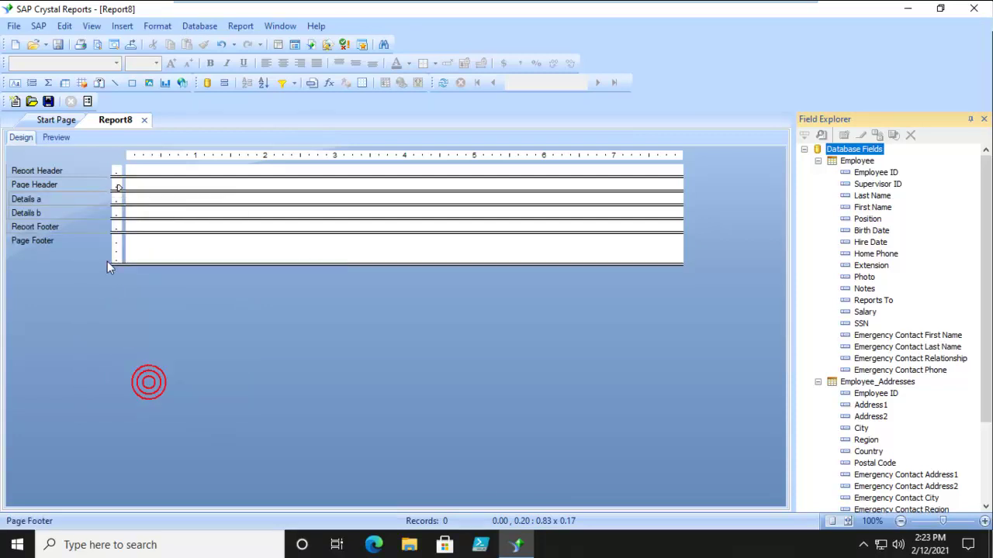
right_click(76, 200)
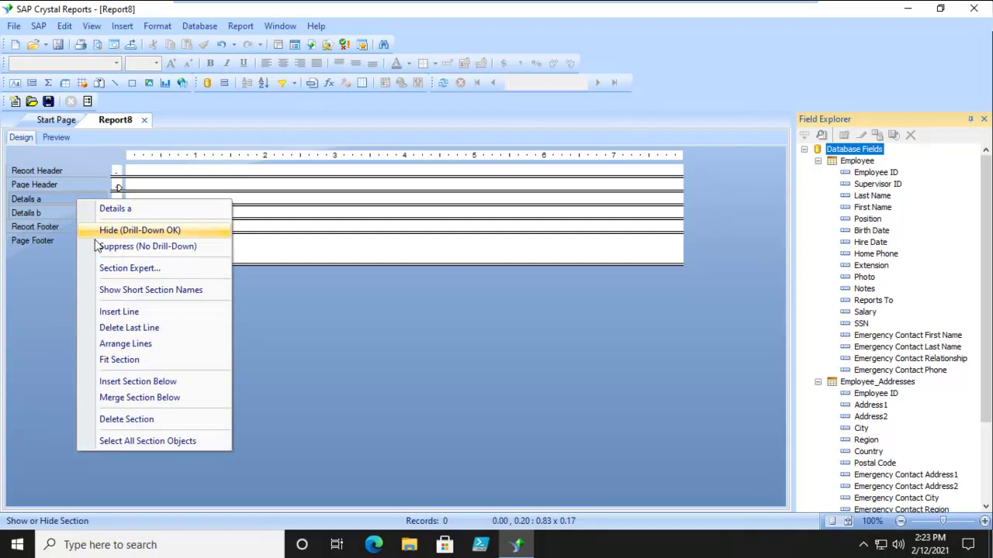
click(142, 380)
right_click(85, 208)
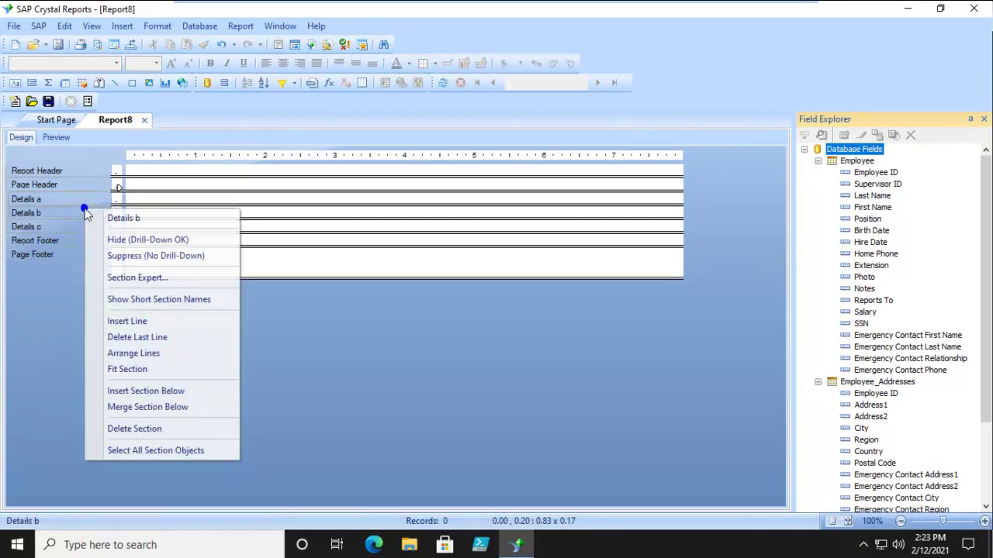
click(132, 386)
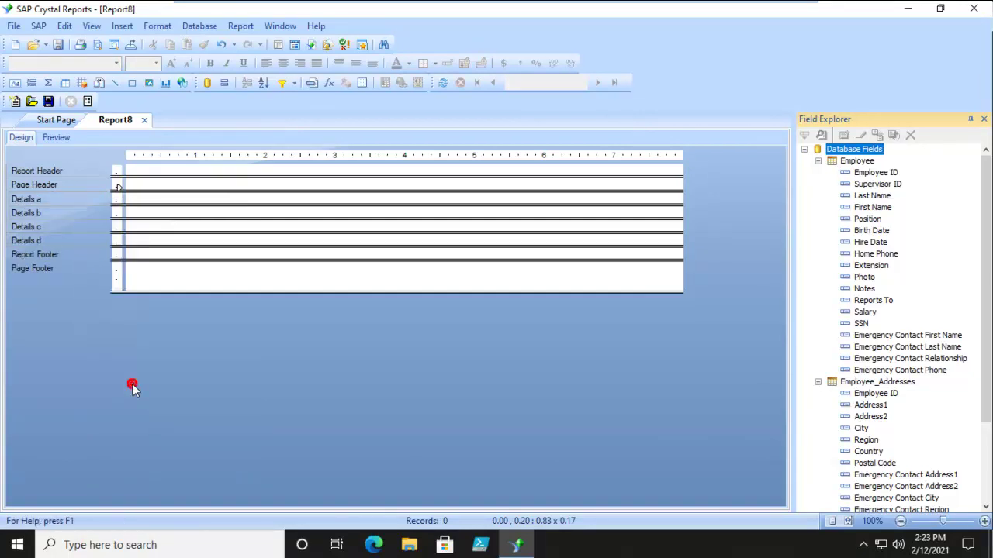
- Place First Name and Last Name side by side in Details a and delete their column headings
click(129, 203)
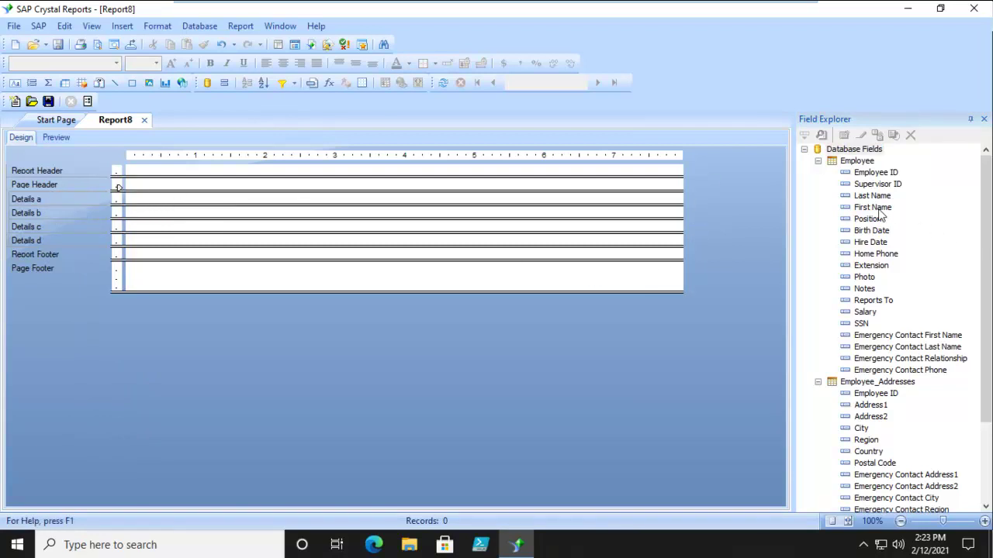
drag(880, 214, 138, 200)
drag(865, 197, 214, 201)
click(159, 184)
key(Delete)
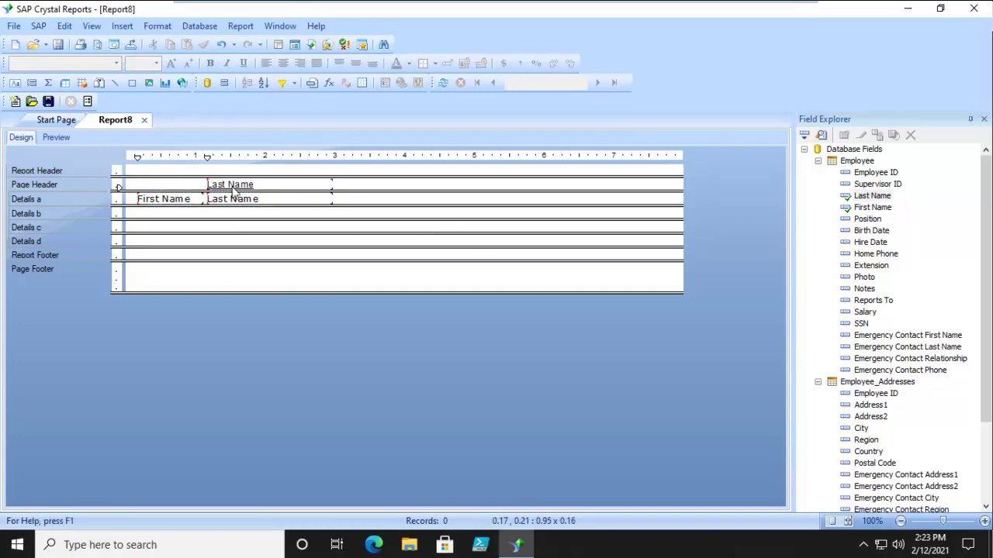
click(235, 190)
key(Delete)
- Place Address1 in Details b, Address2 in Details c, and City with Region in Details d
drag(871, 405, 142, 216)
drag(872, 419, 141, 229)
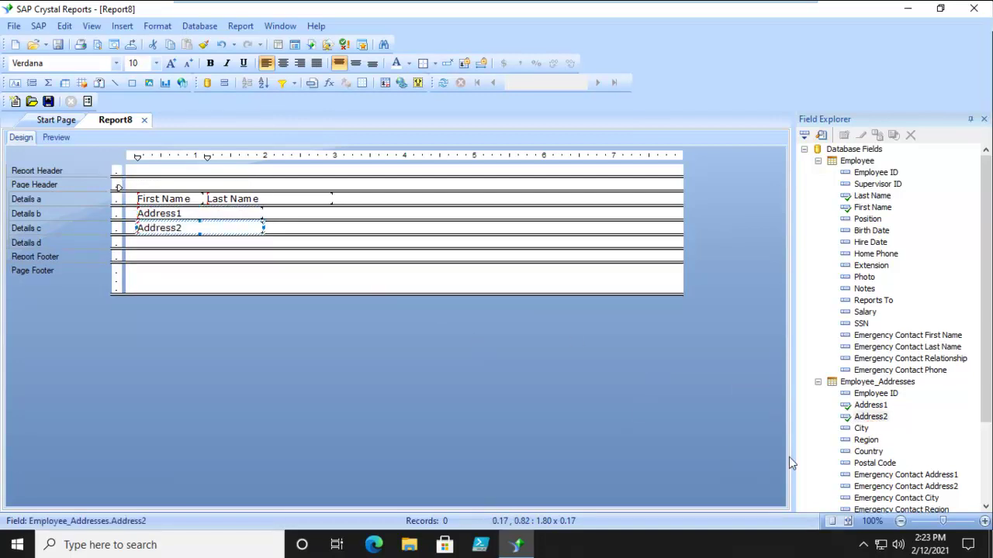
drag(862, 428, 138, 242)
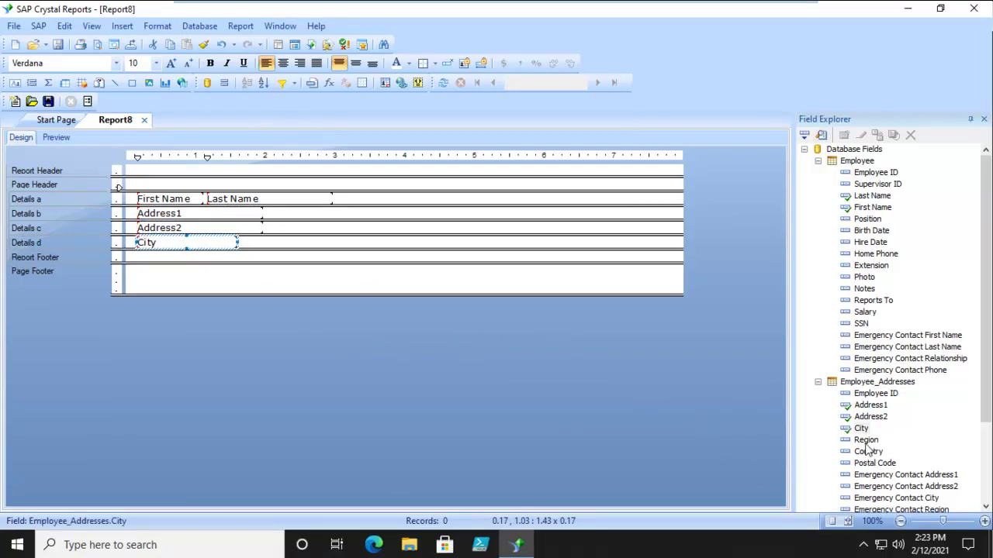
drag(866, 441, 242, 243)
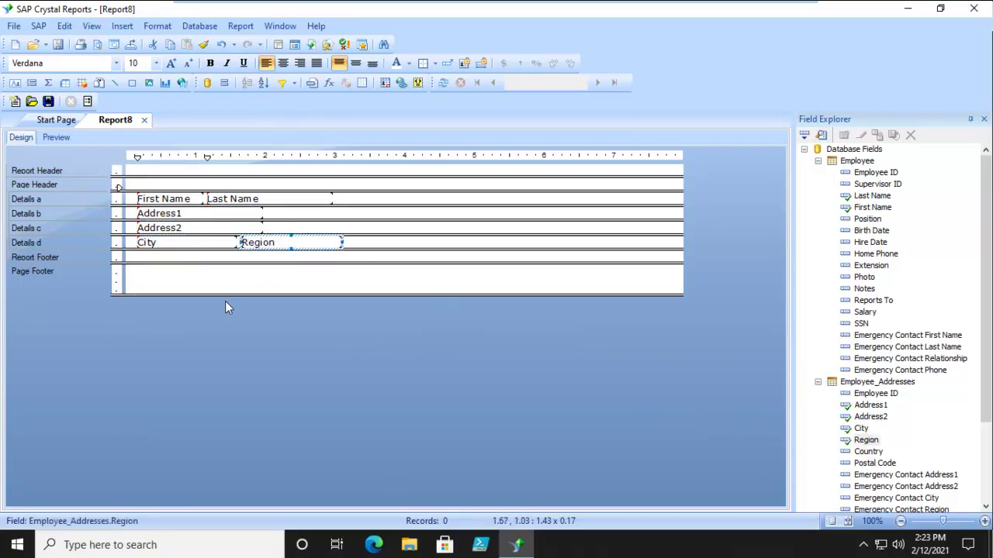
- Add a Details e section below Details d holding Country and Postal Code side by side
right_click(90, 243)
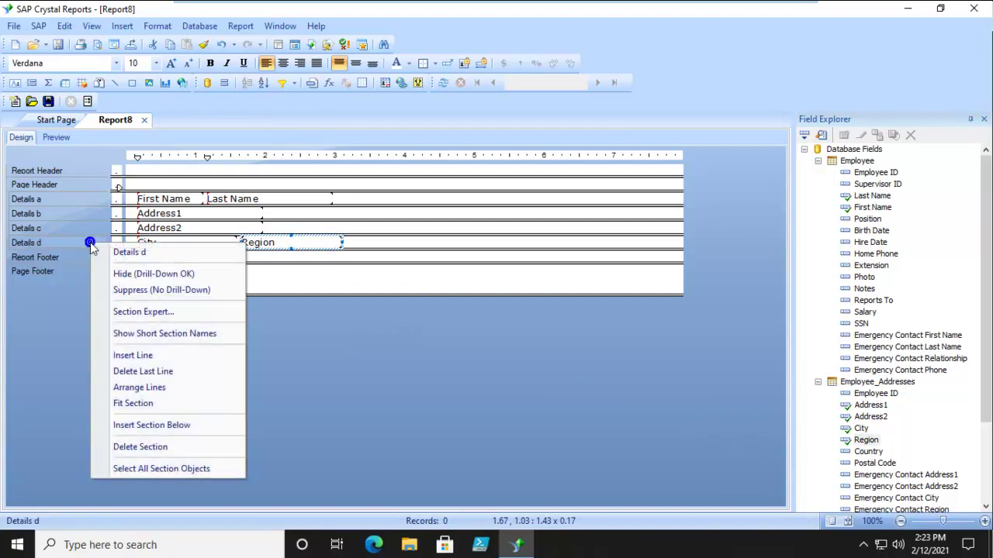
click(151, 425)
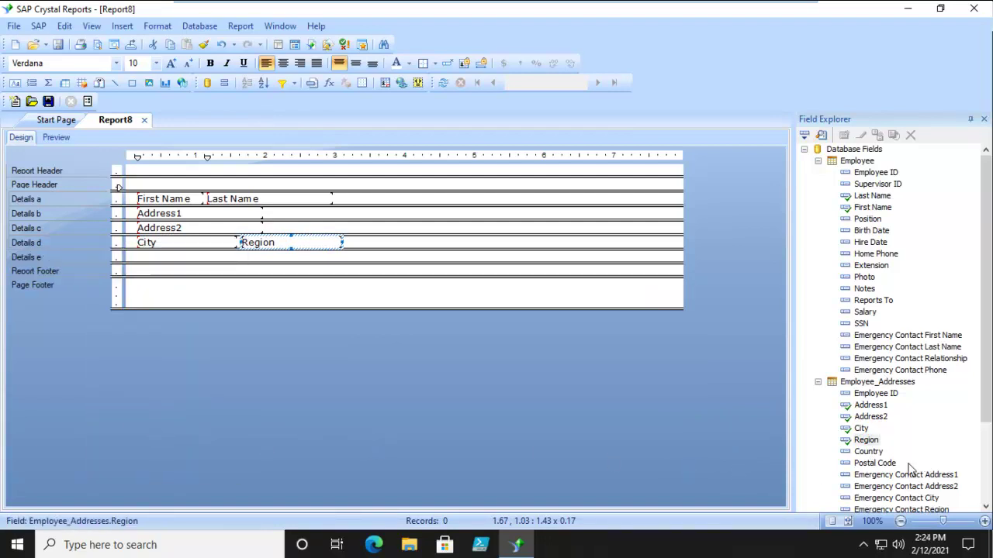
click(868, 451)
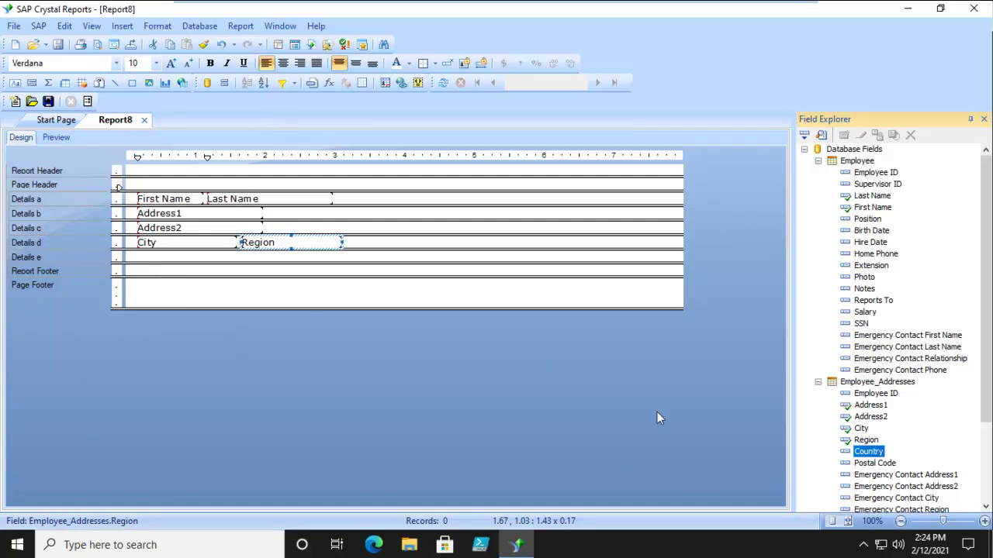
drag(871, 457, 141, 263)
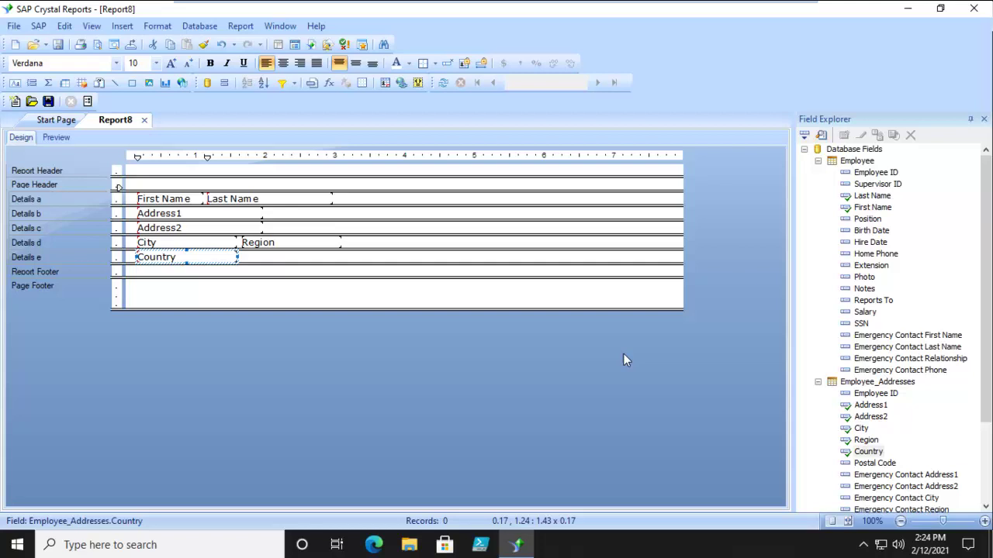
drag(866, 464, 249, 263)
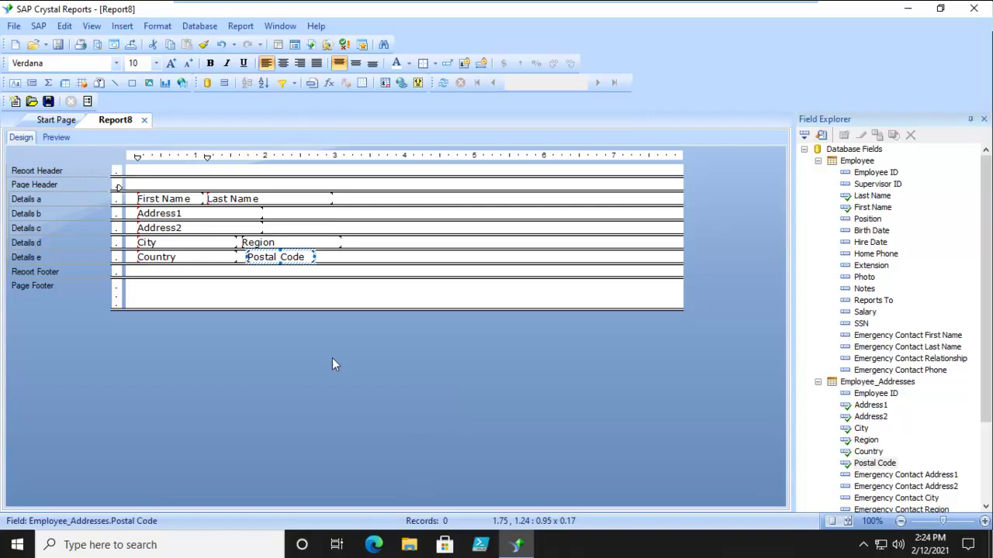
click(58, 138)
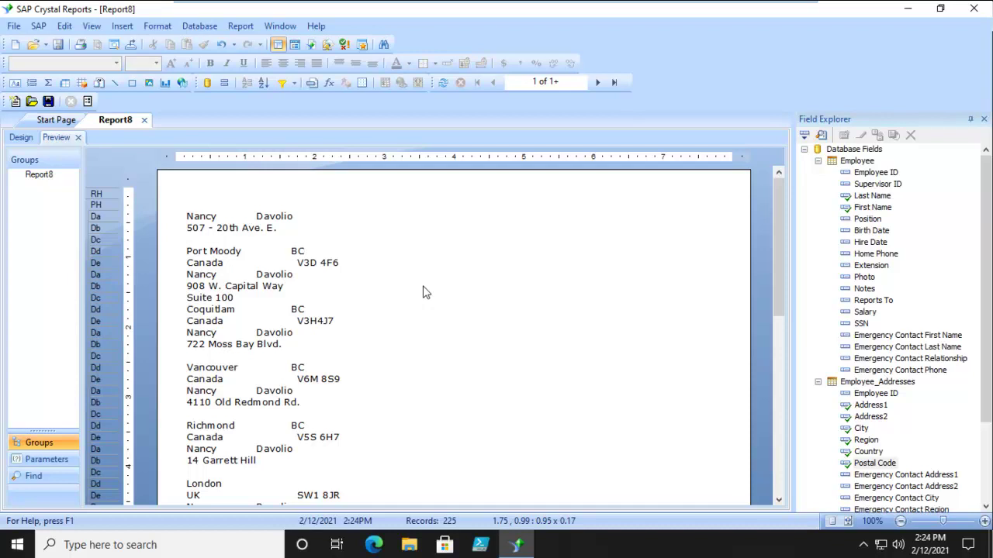
scroll(424, 292, down, 8)
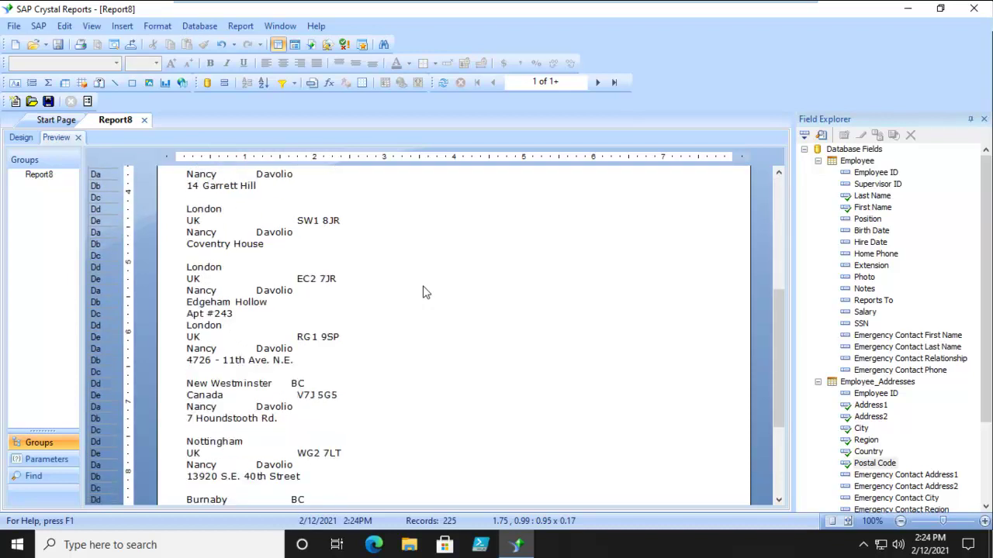
scroll(423, 293, up, 8)
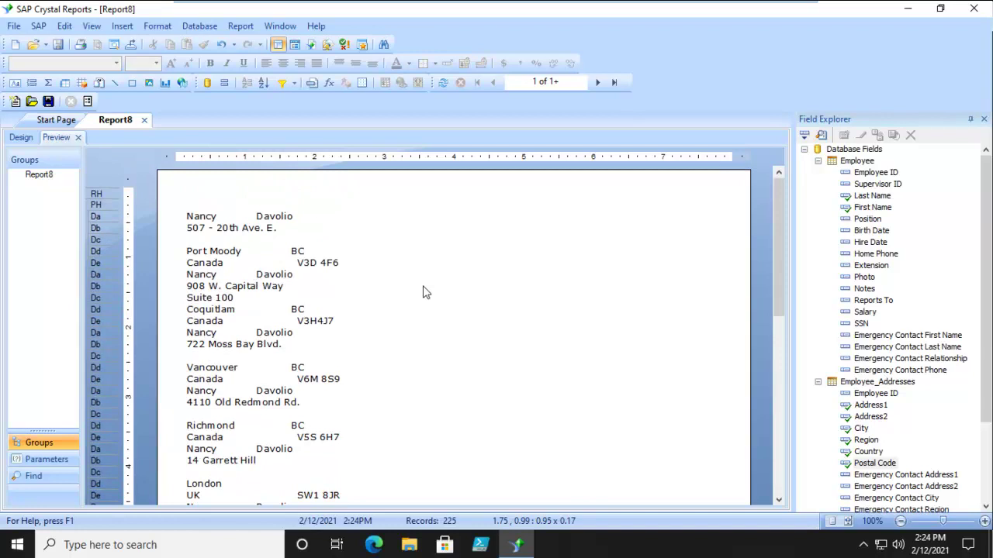
- Select the Address1 and Address2 fields, then preview the address blocks to check the empty Address2 gaps
click(13, 140)
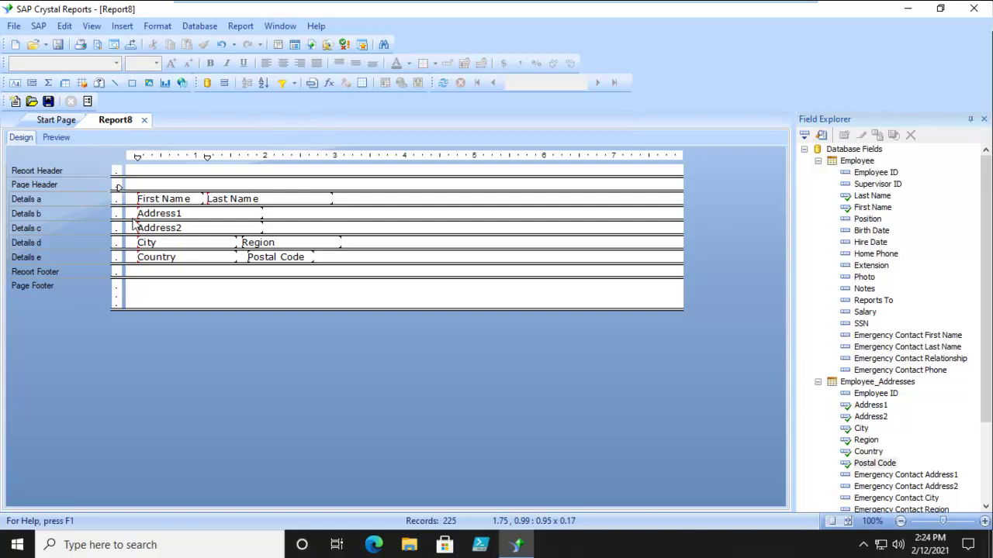
drag(133, 210, 130, 280)
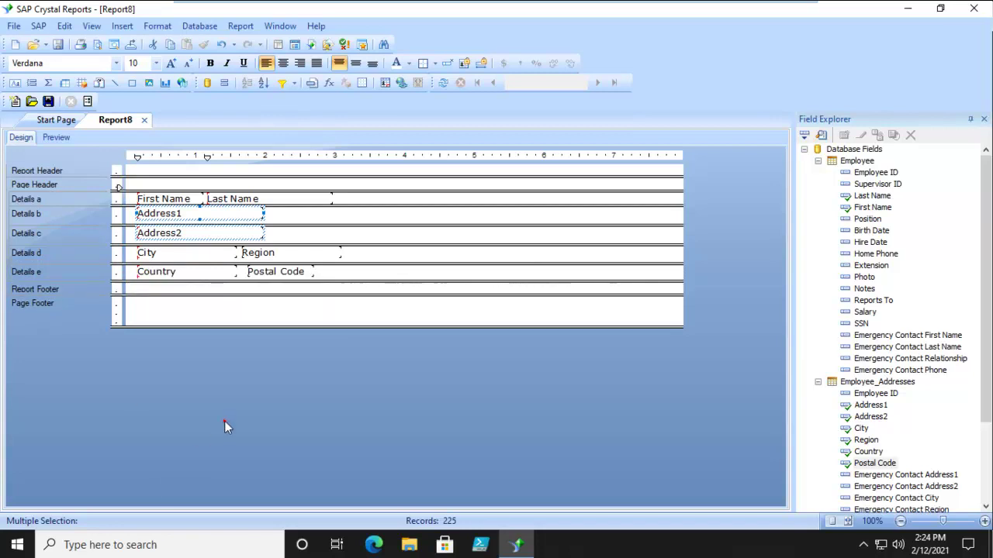
click(65, 140)
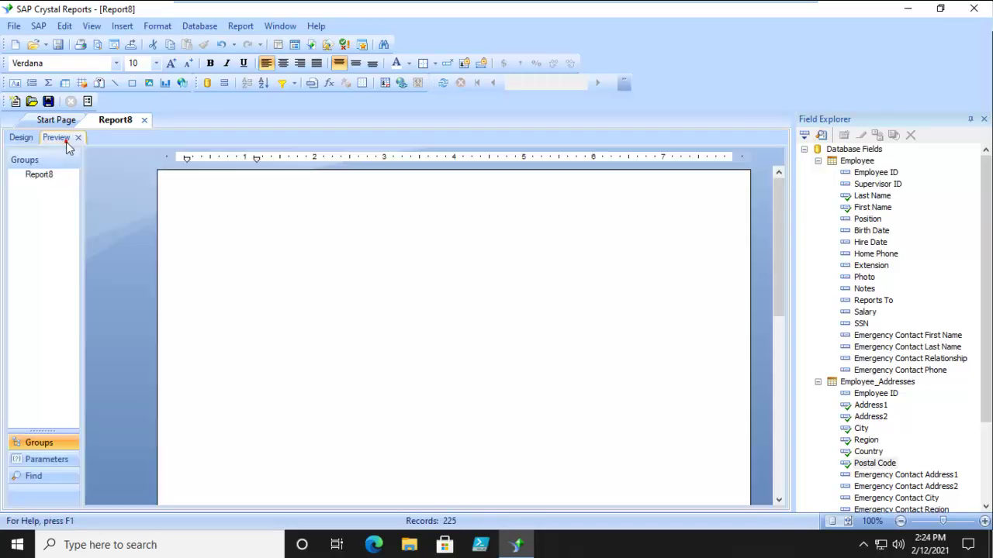
click(498, 287)
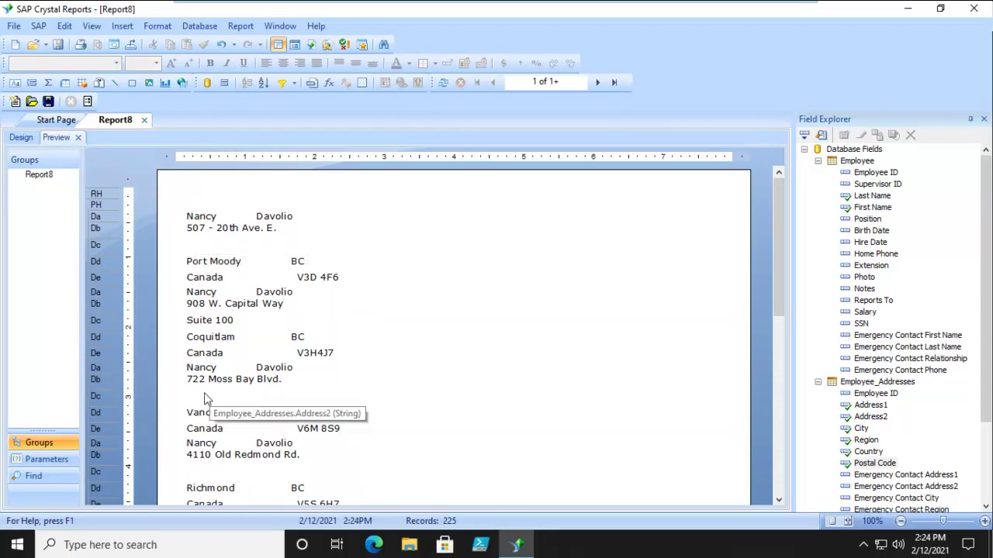
click(423, 360)
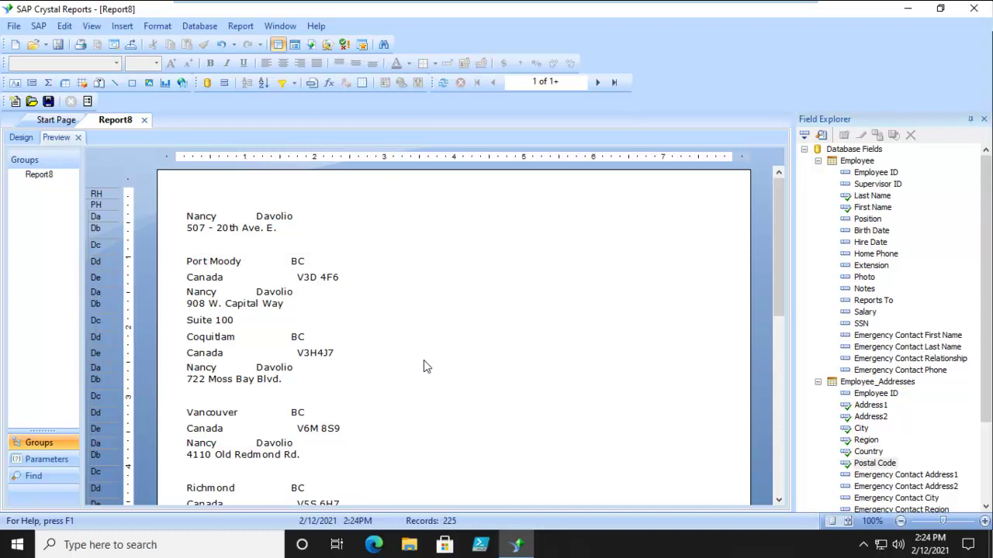
- Turn on Suppress Blank Section for Details c in Section Expert and preview the compacted addresses
click(20, 137)
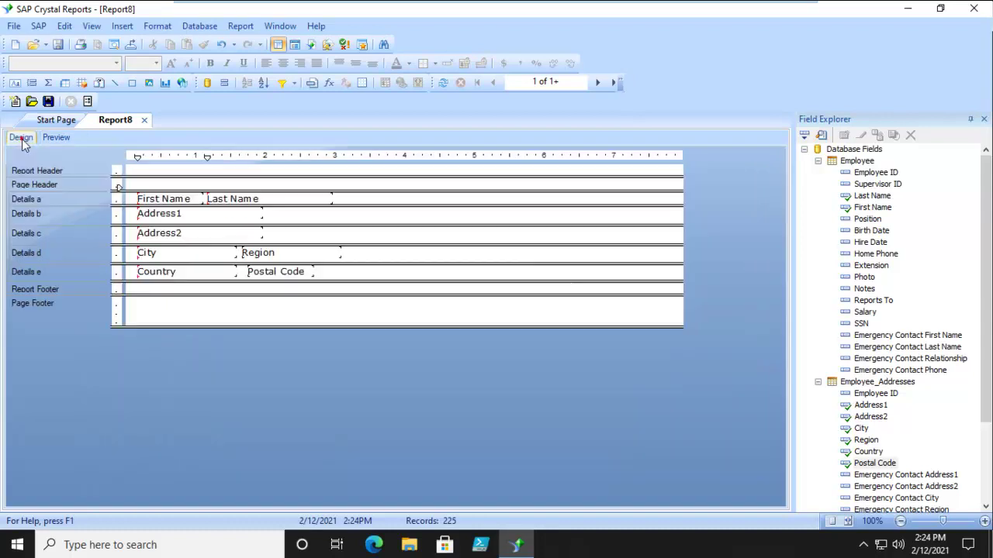
right_click(65, 235)
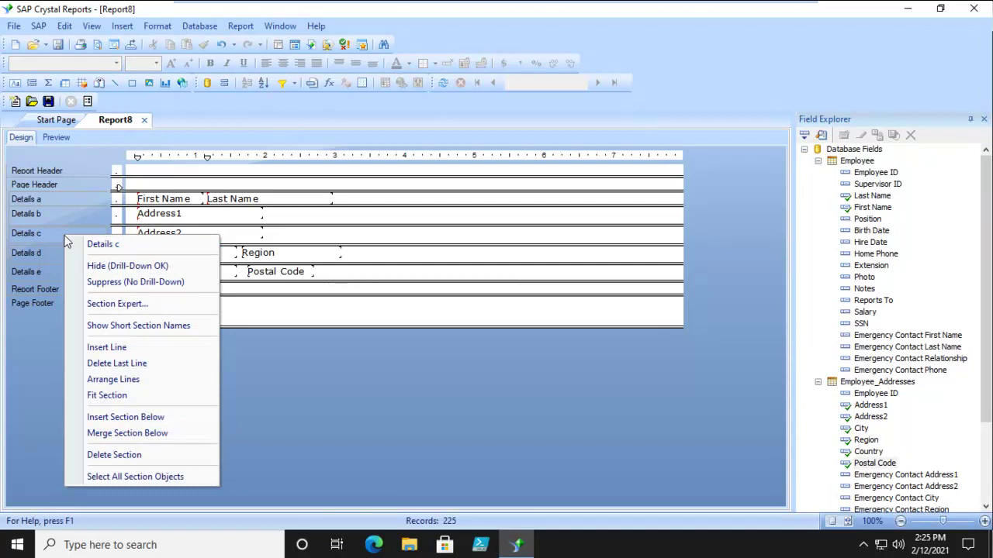
click(117, 303)
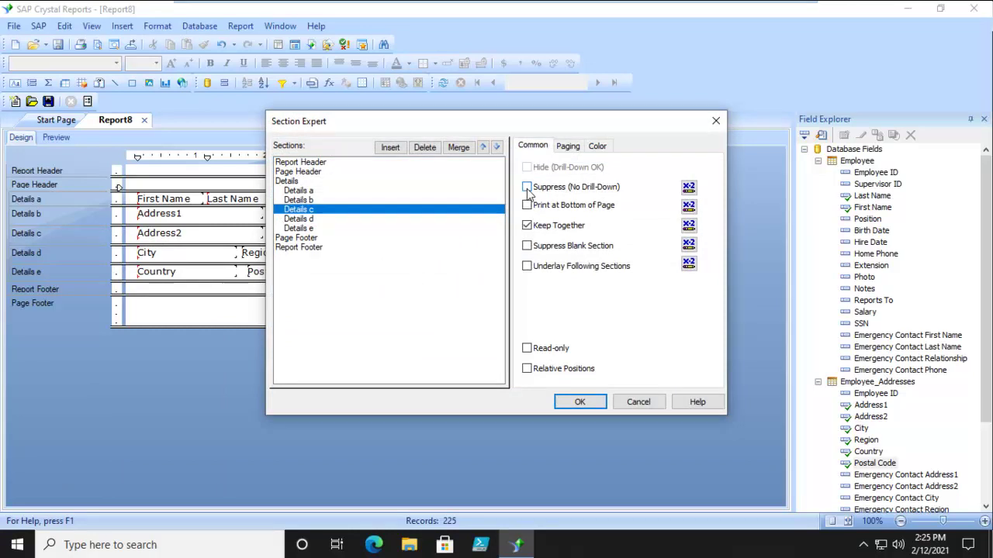
click(526, 245)
click(579, 402)
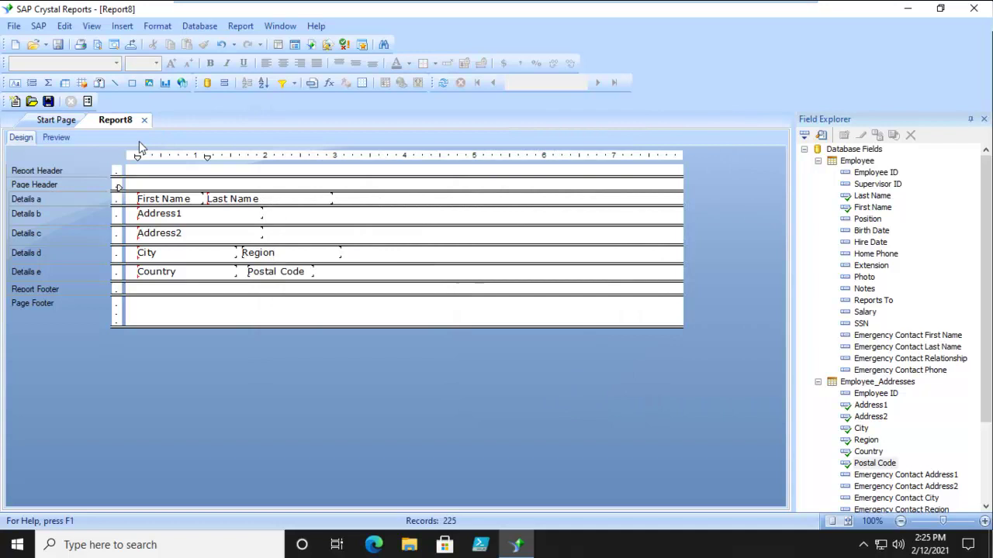
click(56, 137)
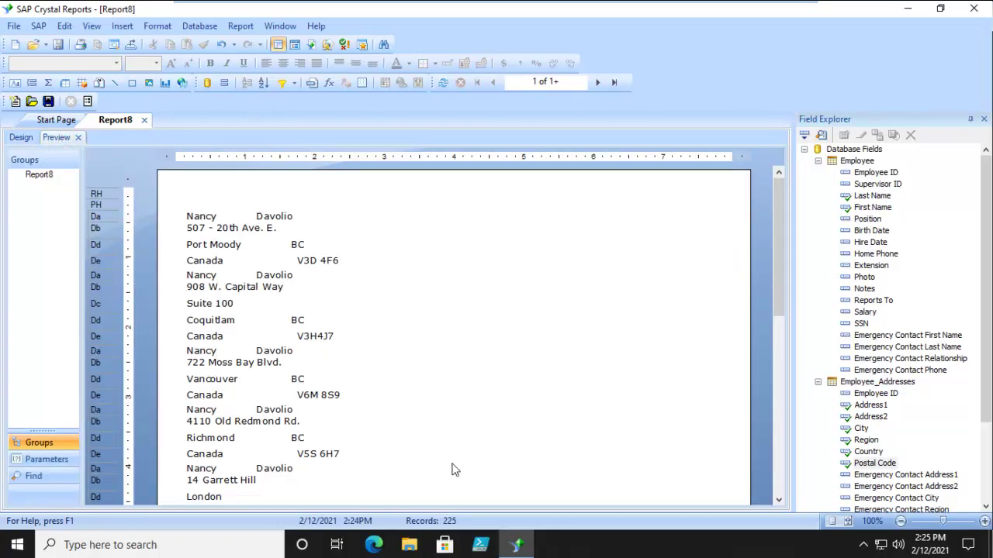
- Add Details f below Details e with a horizontal separator line, and preview it
click(21, 137)
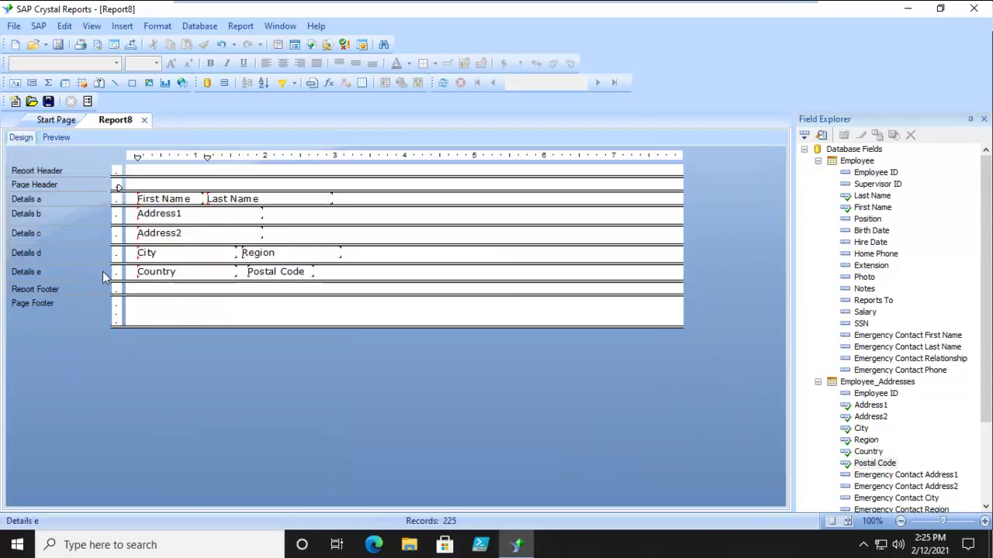
right_click(80, 274)
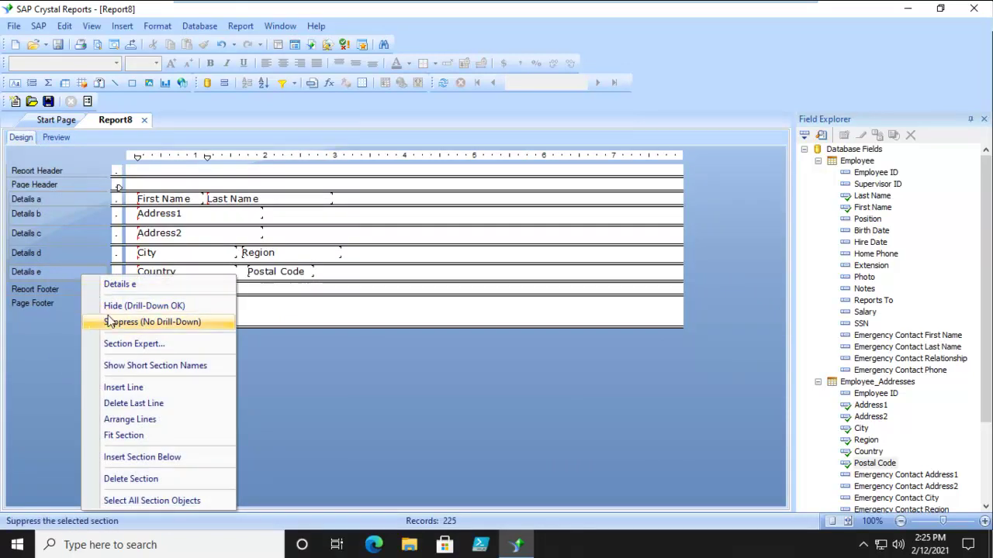
click(129, 456)
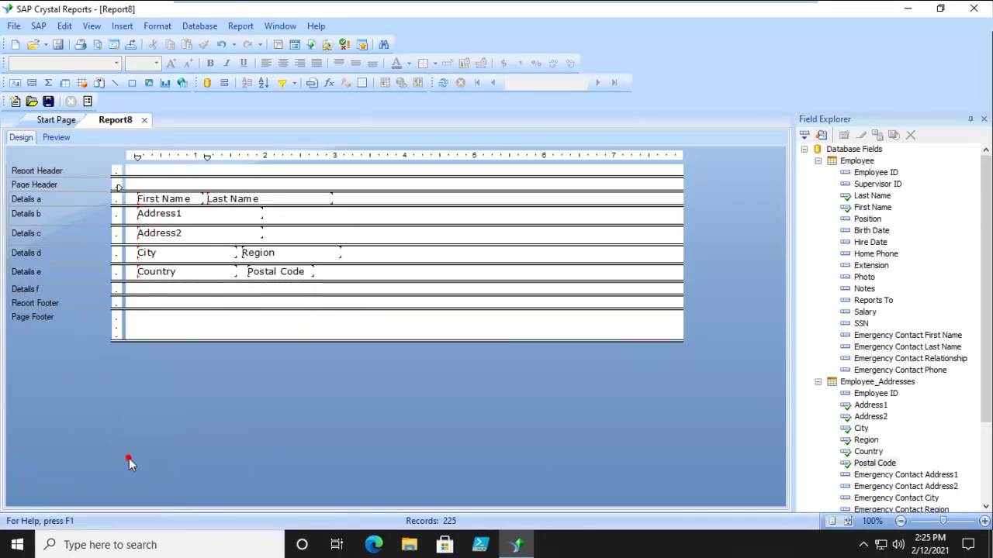
click(115, 82)
drag(124, 283, 474, 284)
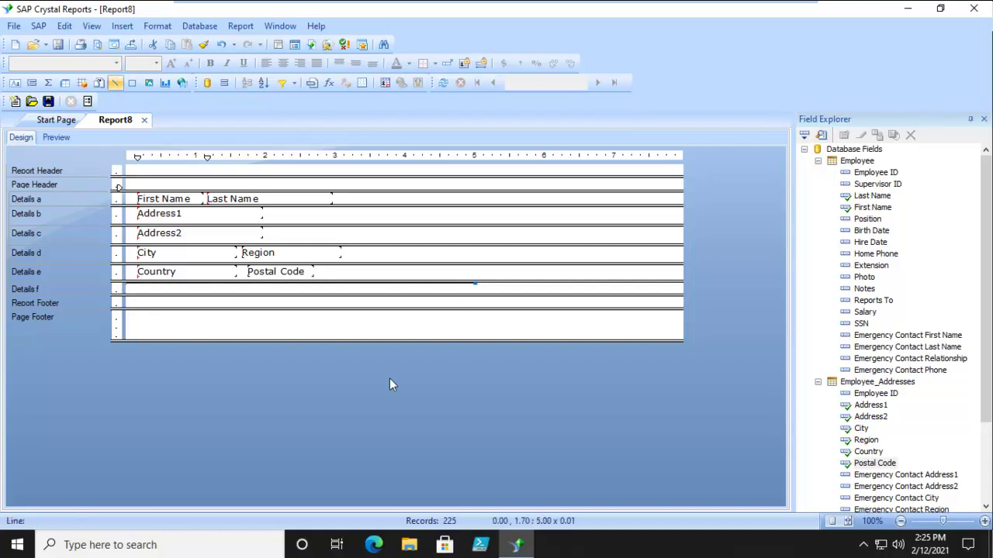
click(58, 139)
click(593, 298)
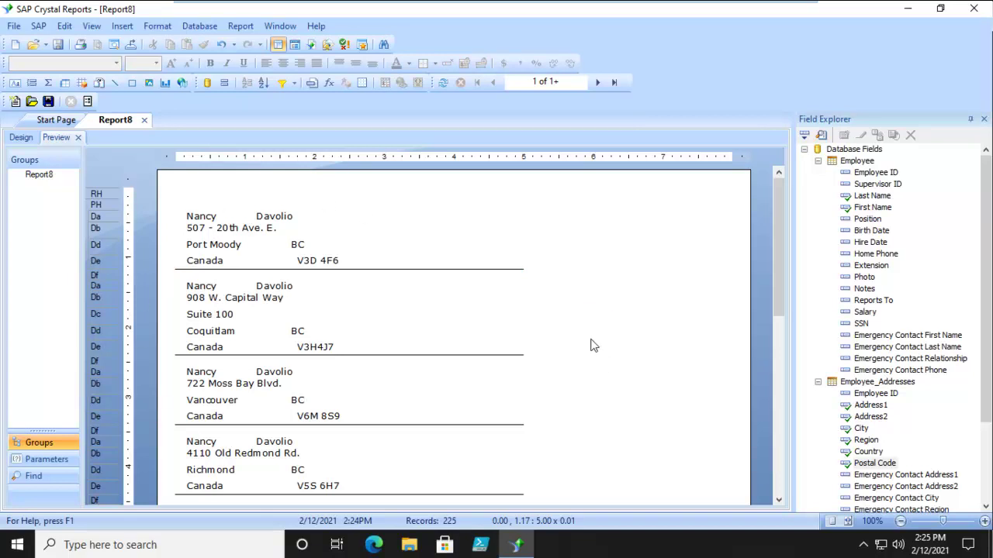
- Insert an empty Details g section below Details f
click(20, 139)
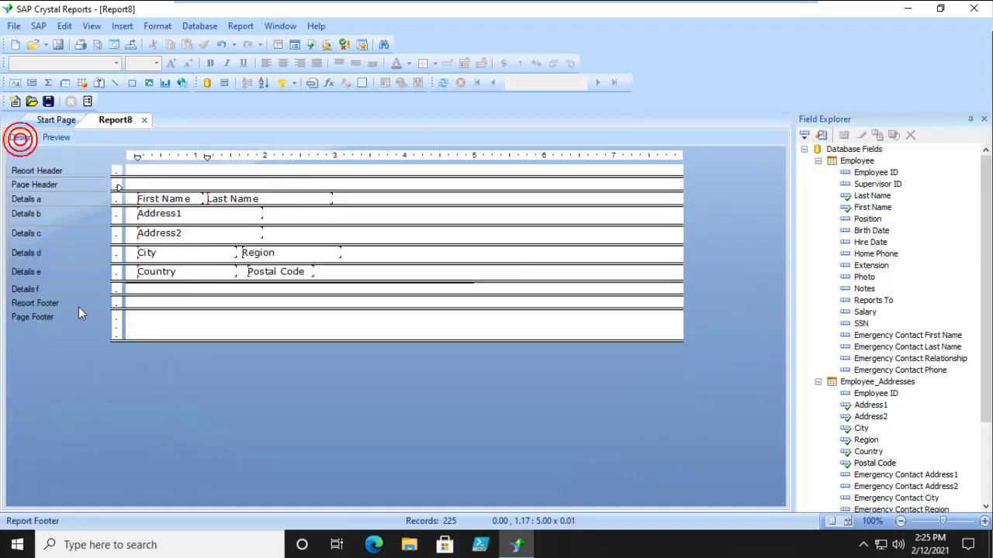
right_click(89, 288)
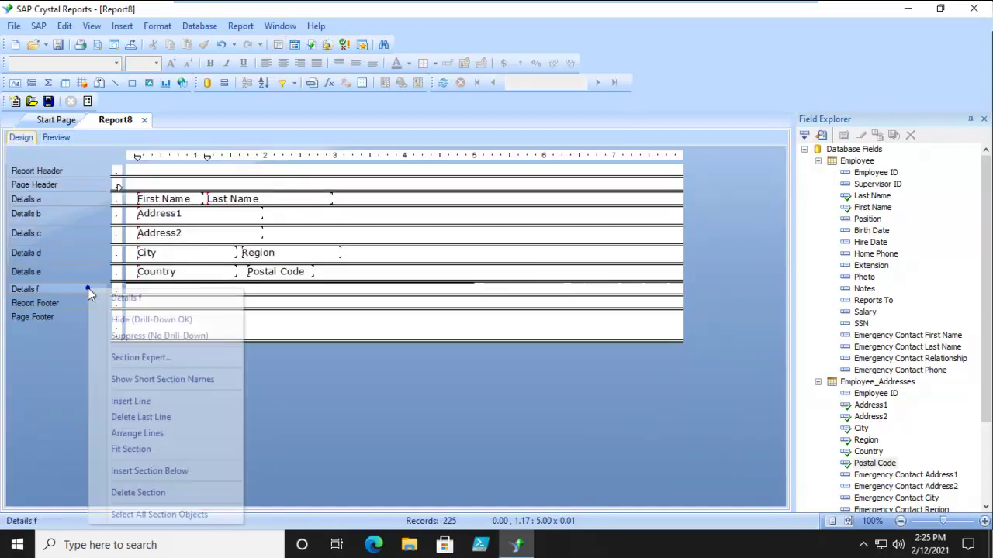
click(169, 472)
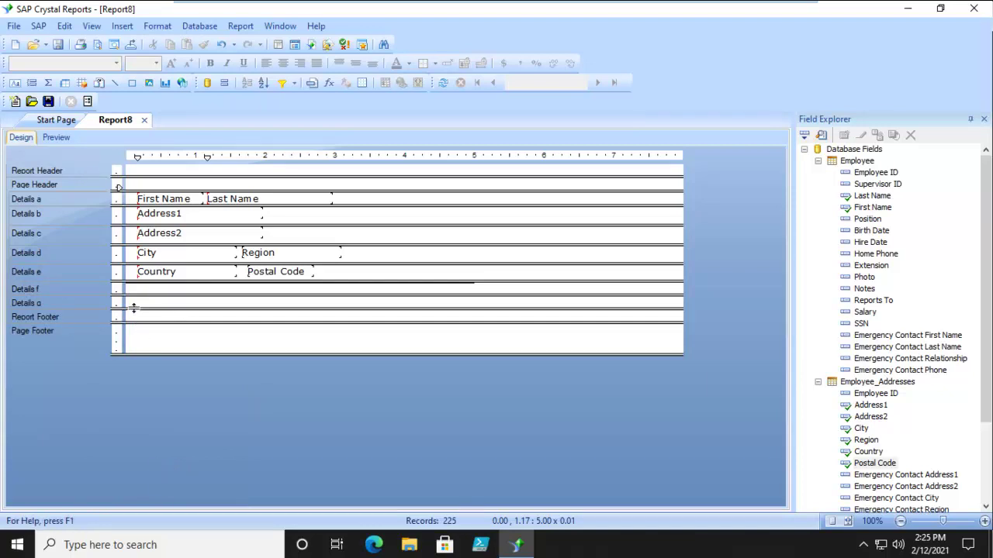
- Make Details g taller and add a text object reading 'Dear {First Name}'
drag(133, 308, 128, 387)
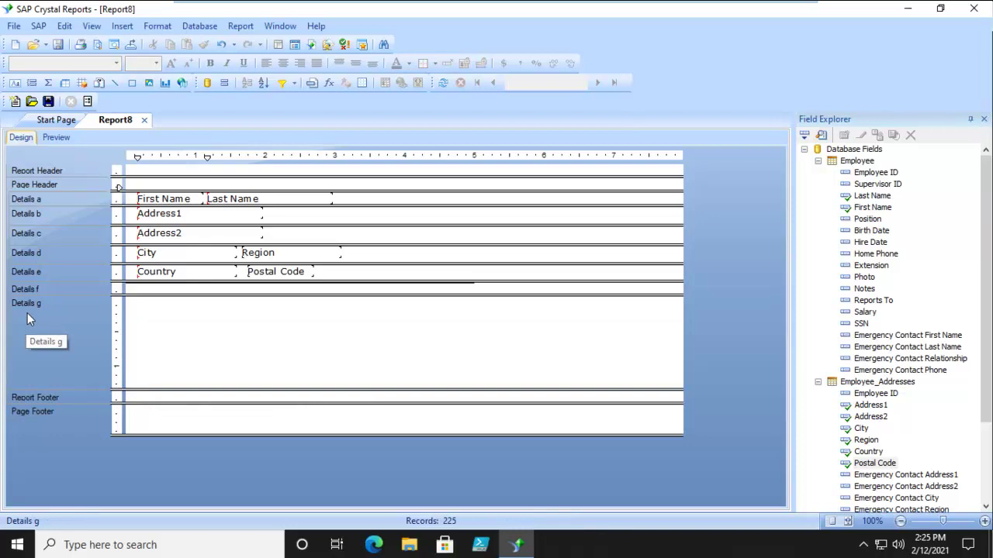
click(16, 83)
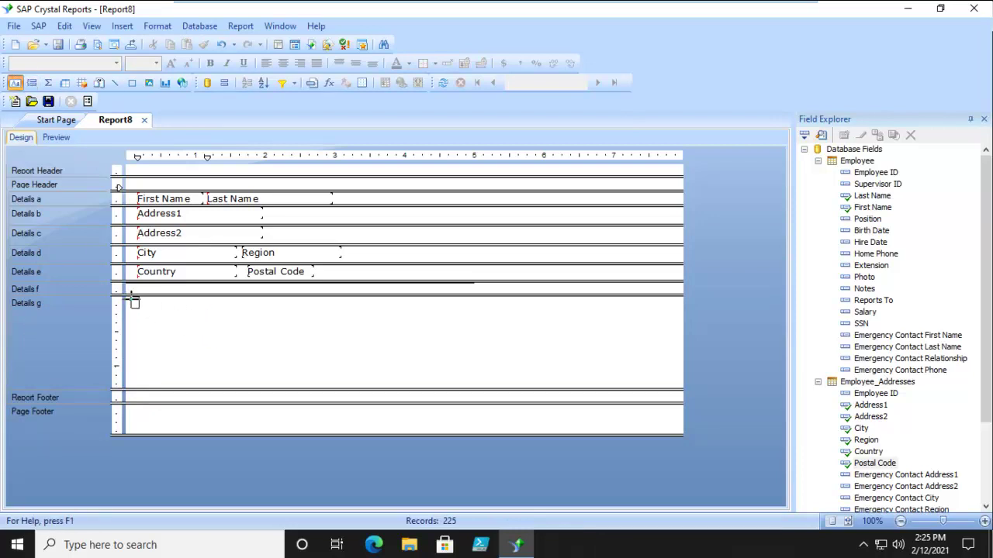
drag(130, 295, 378, 322)
text(Dear)
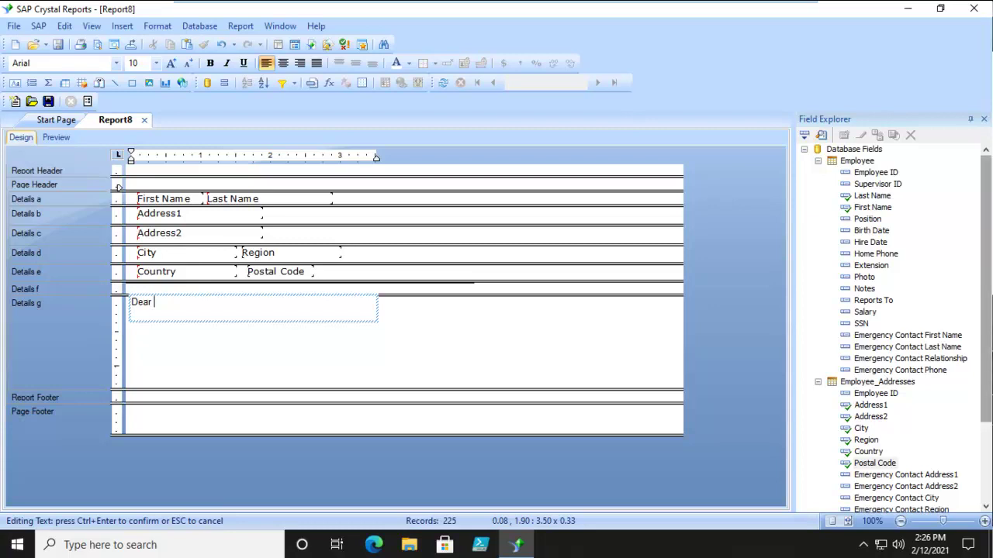
drag(869, 207, 178, 306)
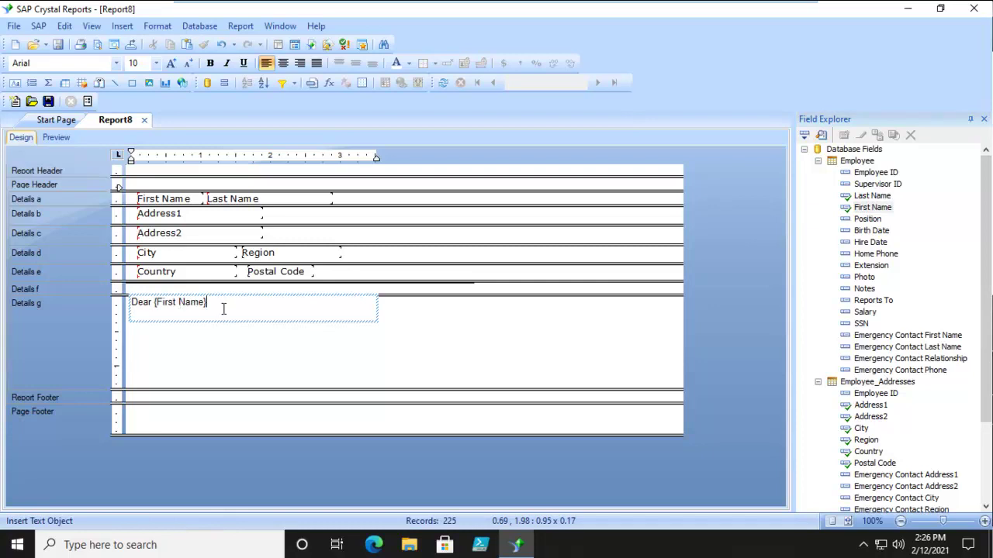
click(273, 369)
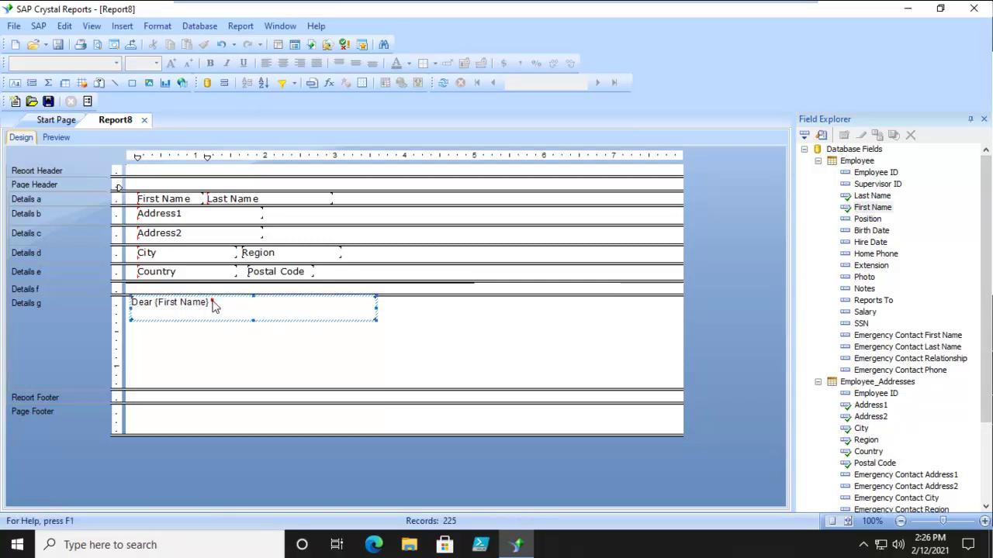
- Add a comma after the greeting and shorten the greeting text box
drag(214, 306, 222, 301)
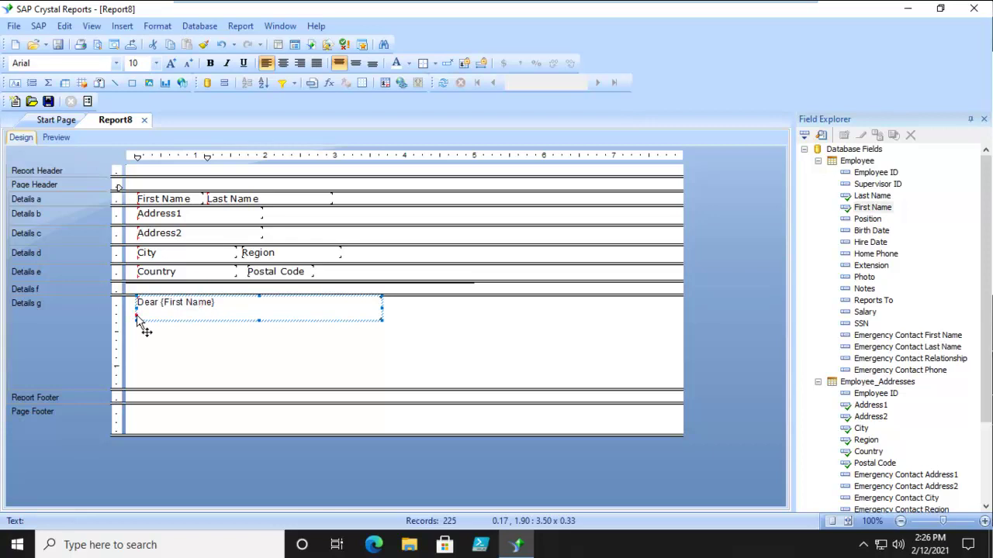
drag(137, 315, 204, 350)
click(239, 308)
double_click(232, 308)
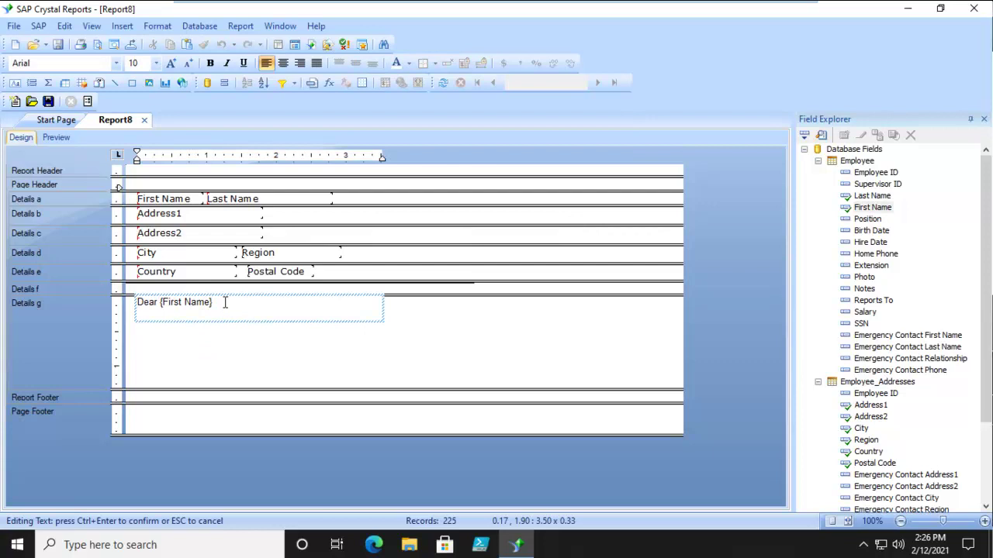
click(229, 379)
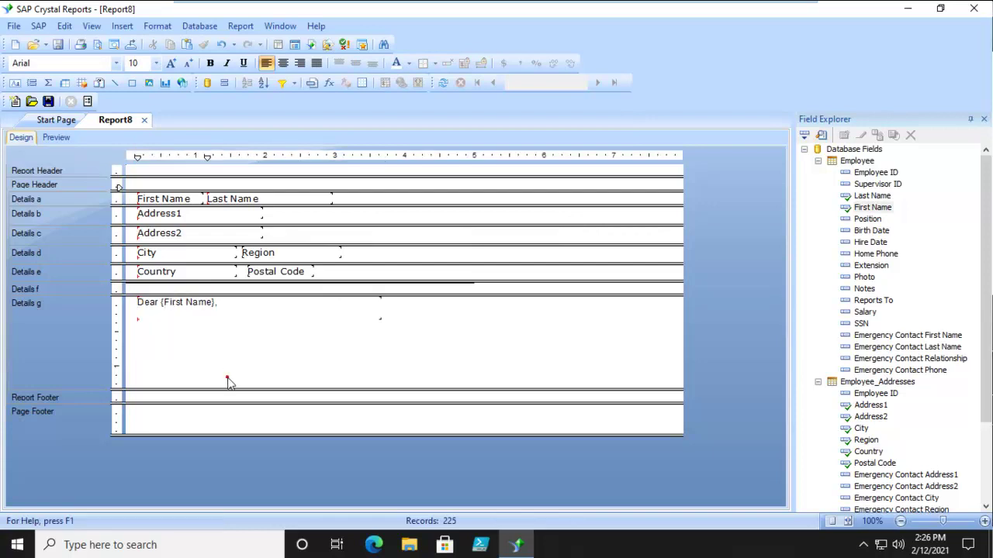
click(234, 314)
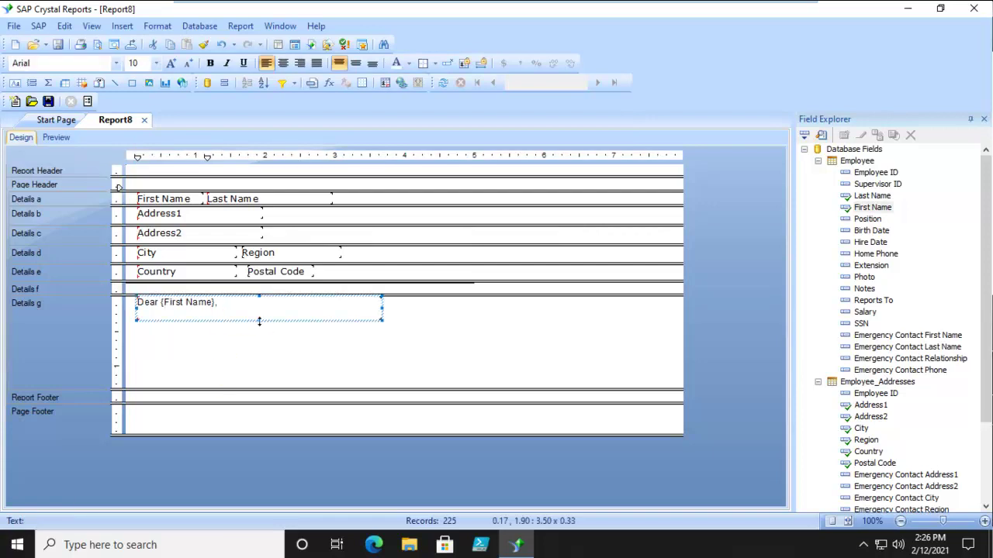
drag(260, 320, 257, 309)
click(236, 332)
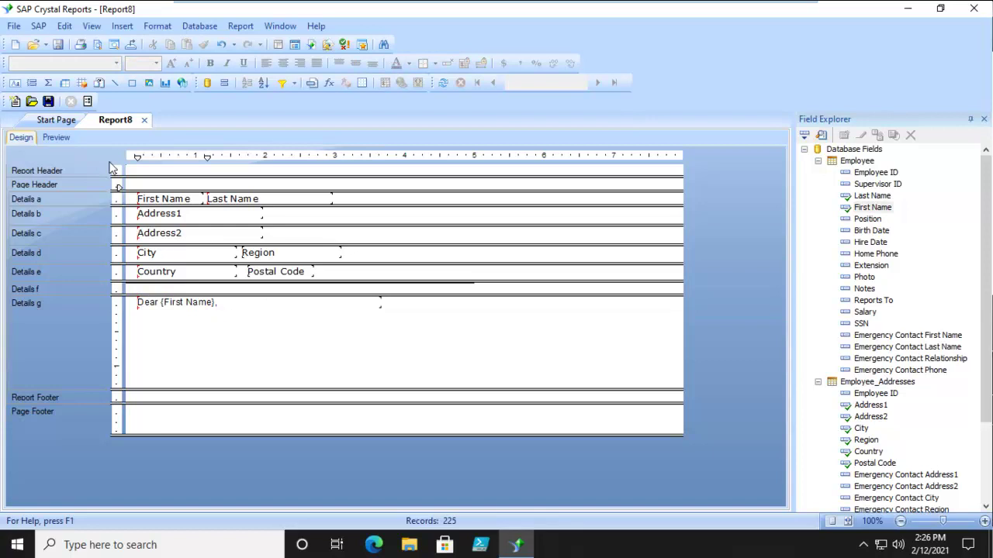
- Add a text box reading 'Please be adviced that based on your hire date of:' followed by {Hire Date}
click(15, 83)
drag(135, 314, 622, 378)
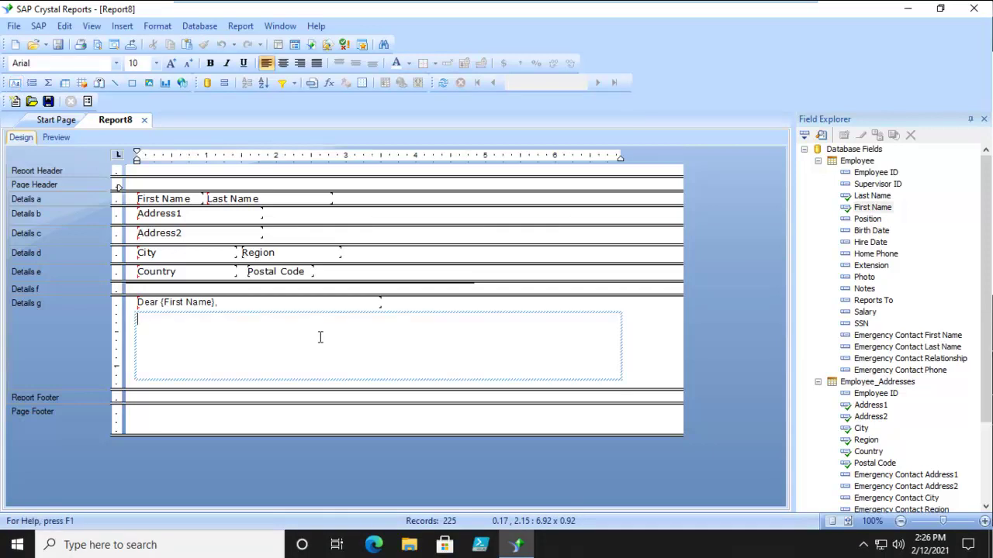
text(Please be adviced)
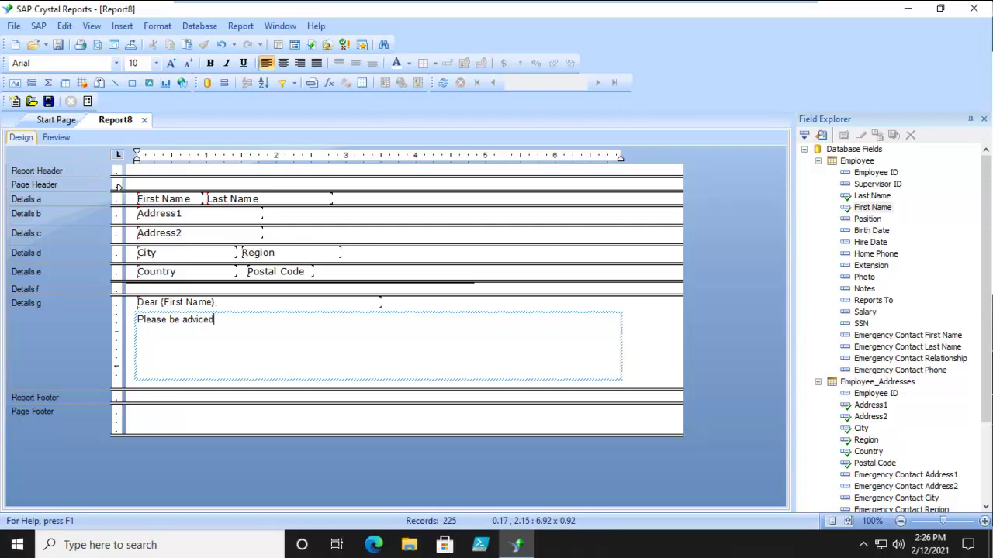
key(BackSpace)
key(BackSpace)
key(BackSpace)
text(sed that based on your )
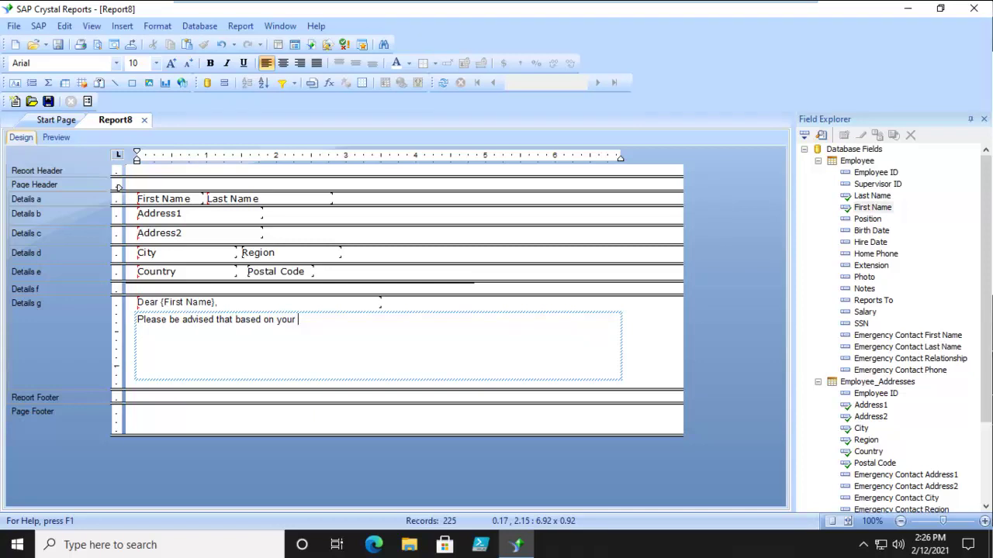
text(hire date of:)
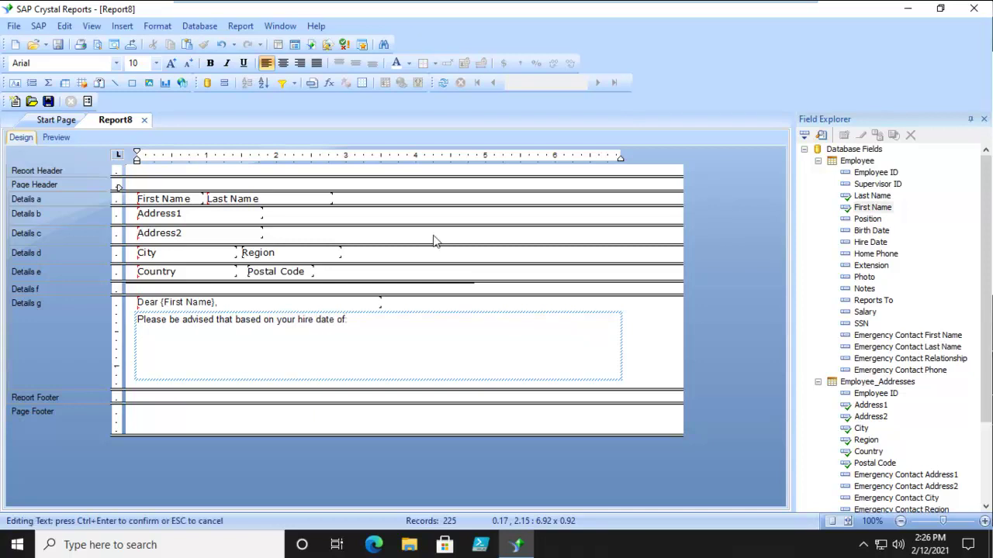
drag(876, 244, 371, 326)
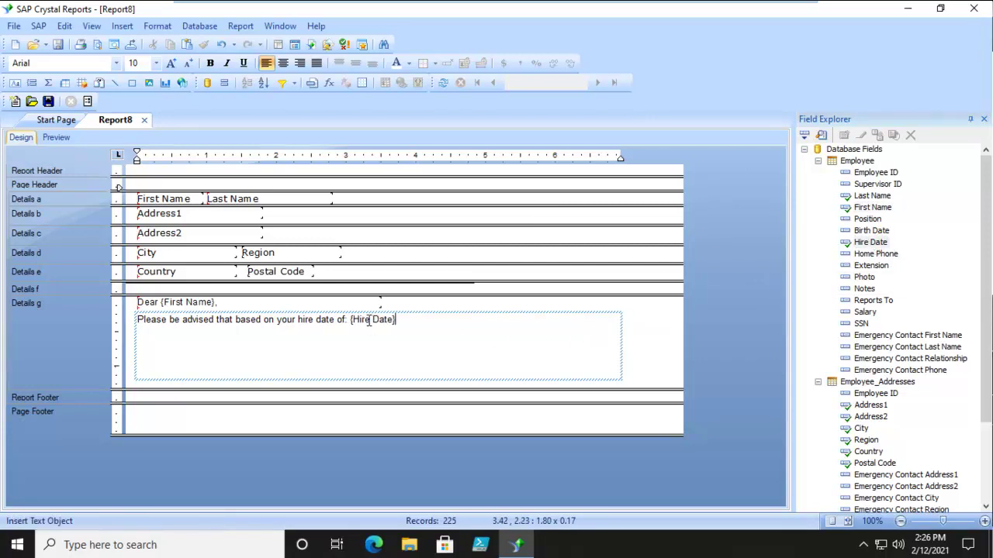
click(377, 322)
- Format the embedded Hire Date in the 'March 01, 1999' date style
right_click(363, 321)
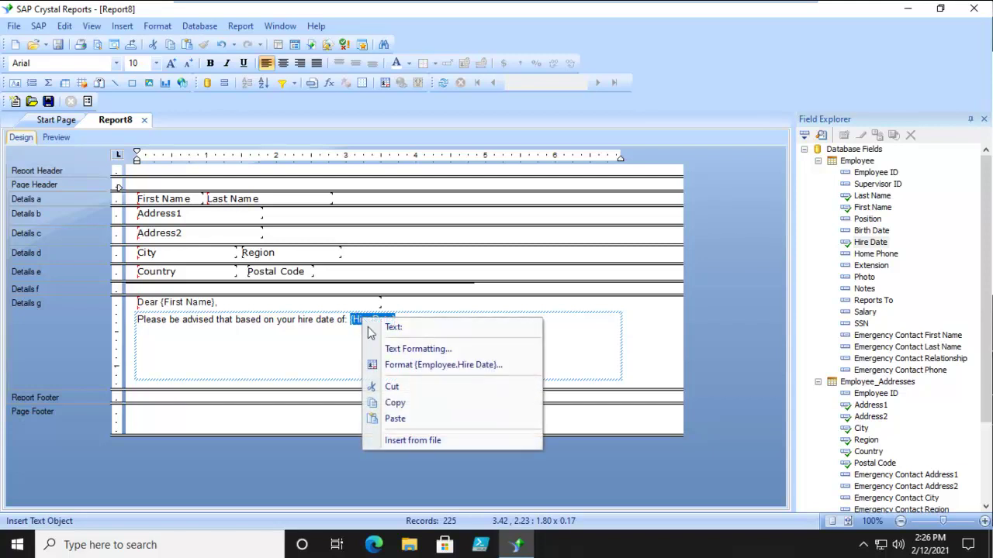
click(425, 365)
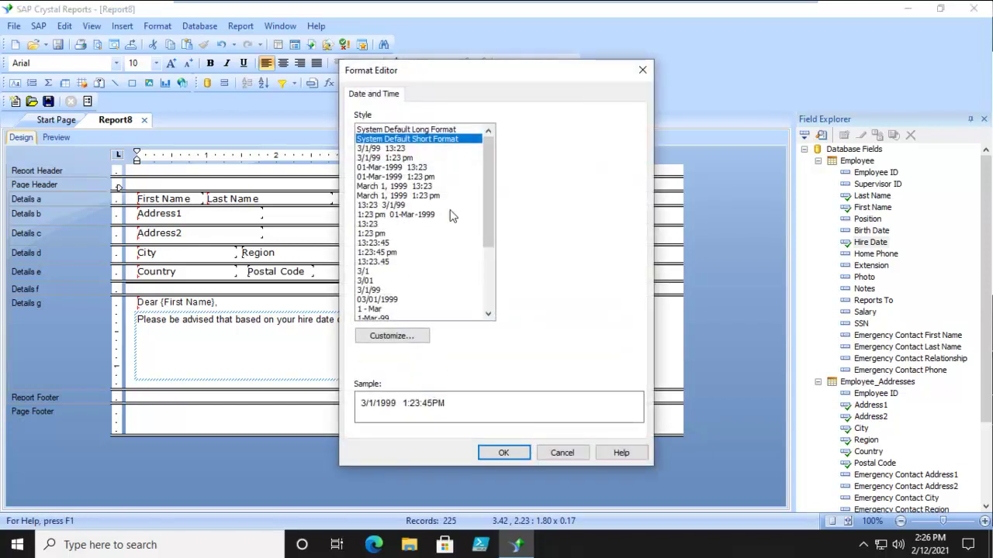
drag(487, 199, 492, 277)
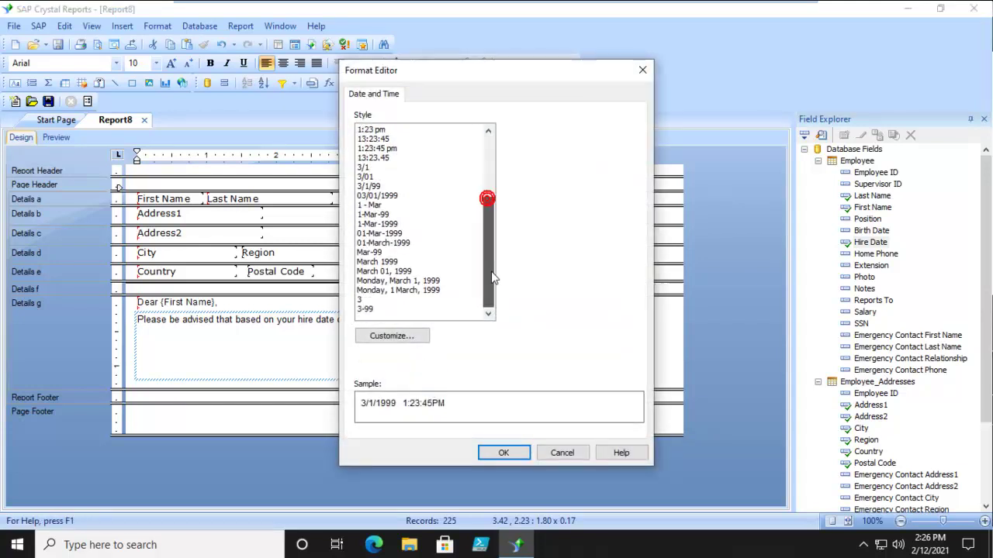
click(381, 272)
click(503, 453)
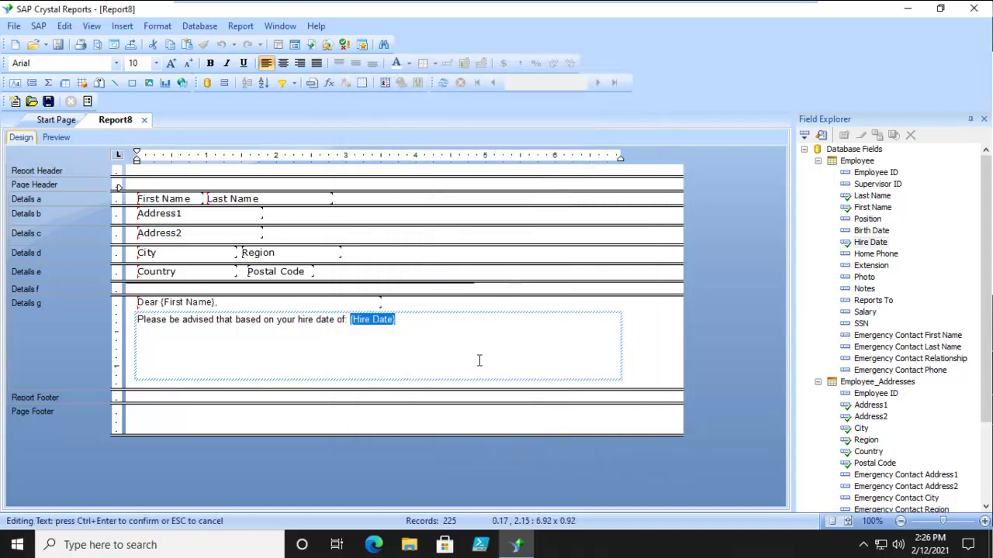
- Finish the sentence with ', you are now eligible for 4 weeks of vacation.'
click(412, 320)
text(, y)
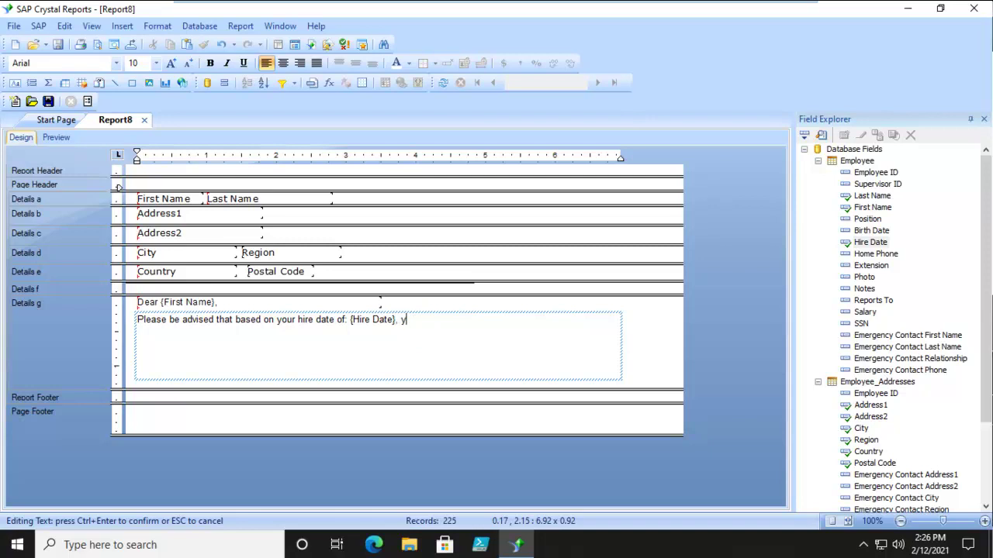
text(ou are now eligible )
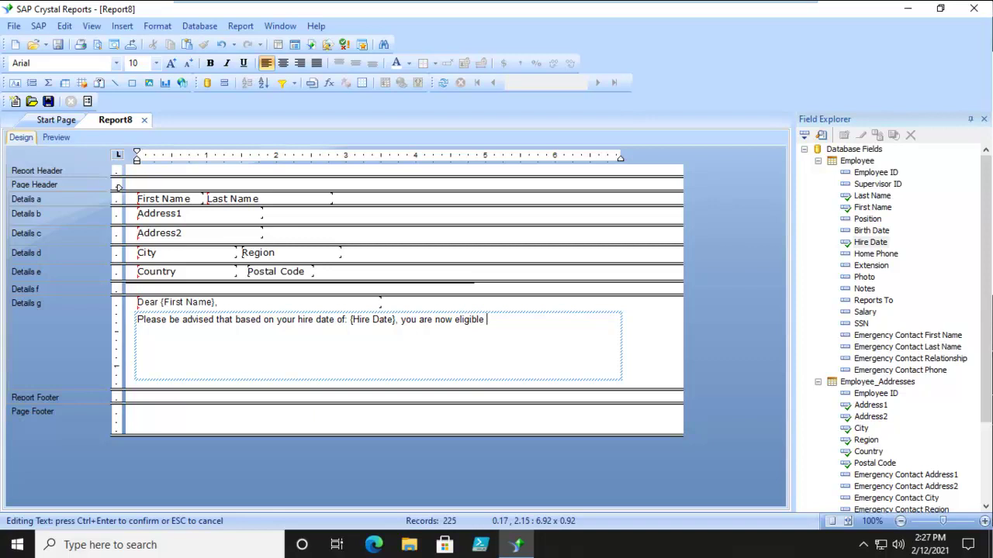
text(for 4 weeks of vacatio)
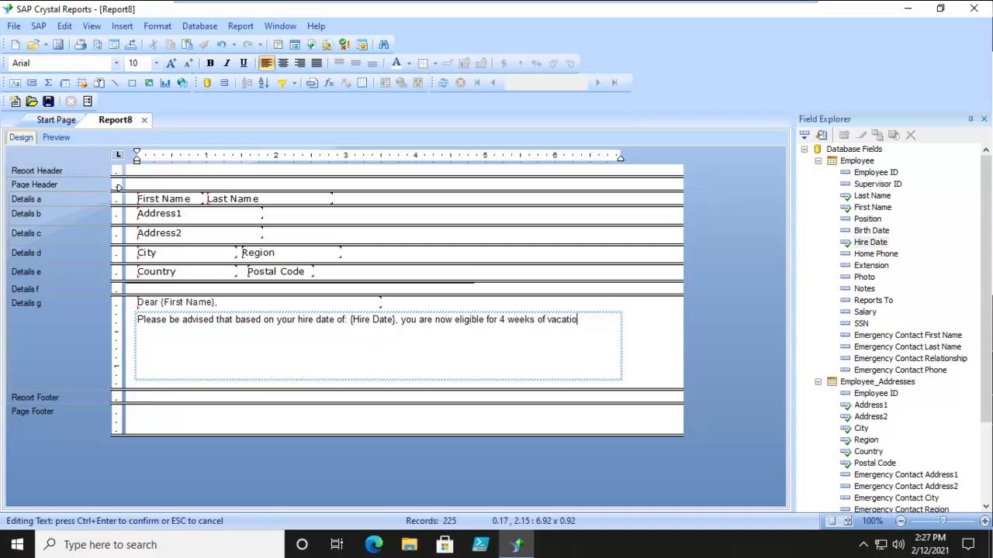
text(n.)
click(699, 341)
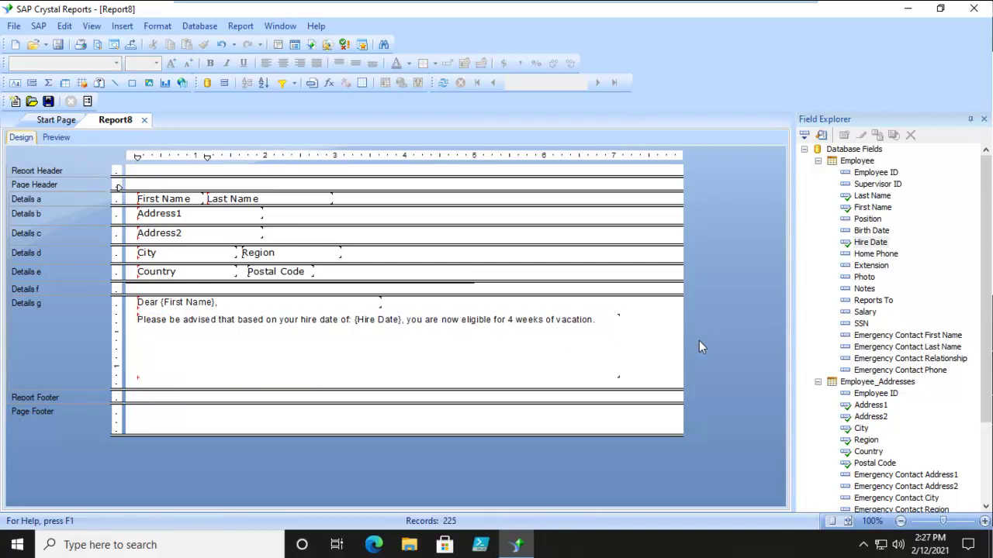
click(56, 138)
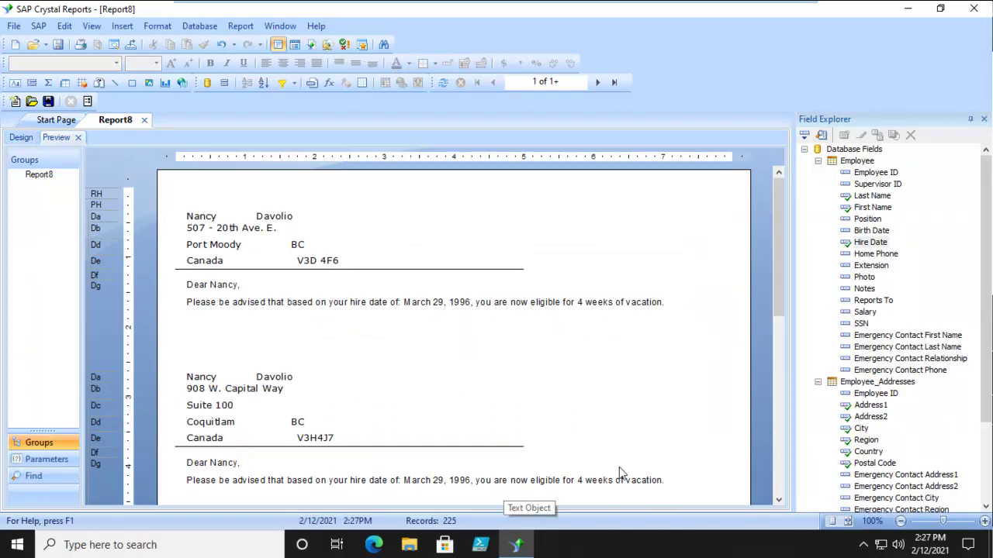
scroll(573, 401, down, 10)
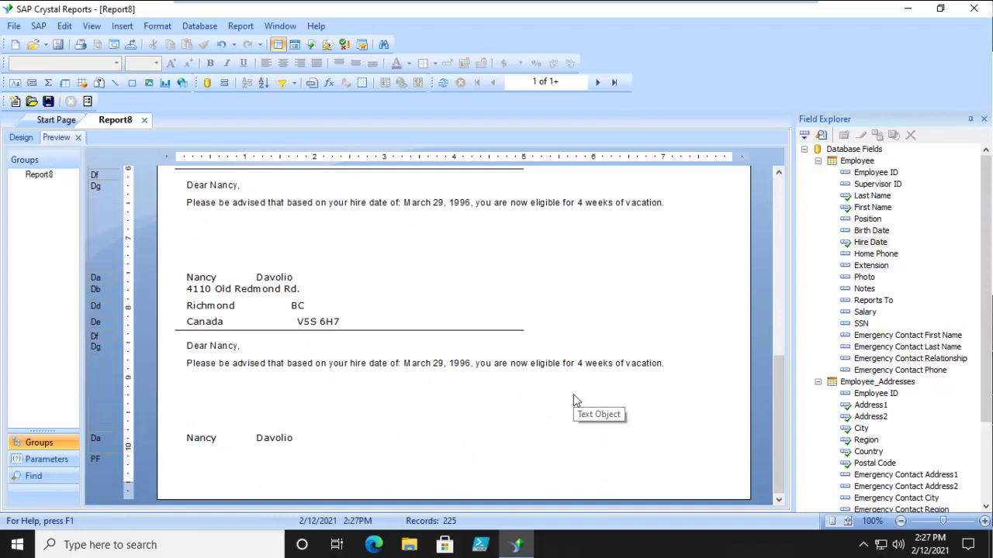
scroll(573, 401, up, 6)
scroll(574, 401, up, 4)
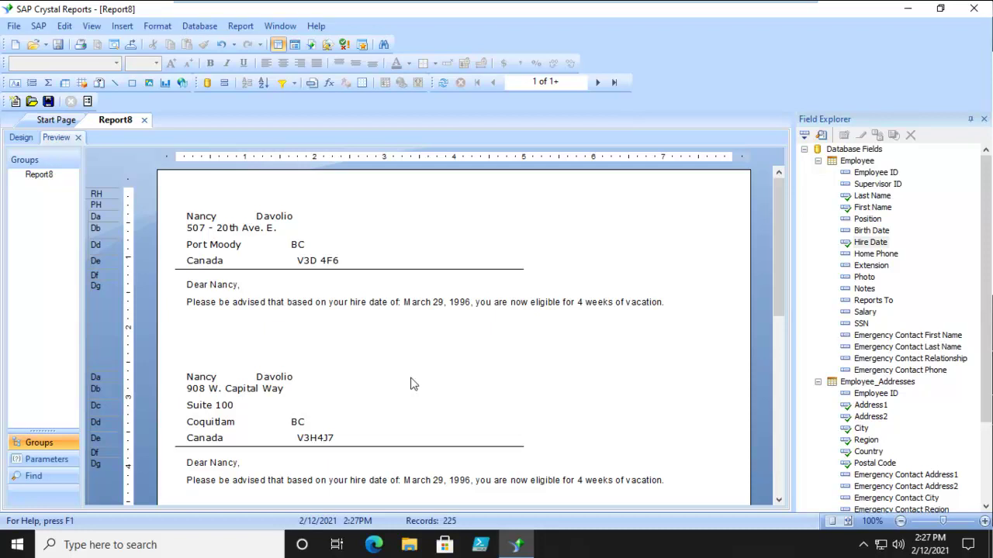
click(24, 138)
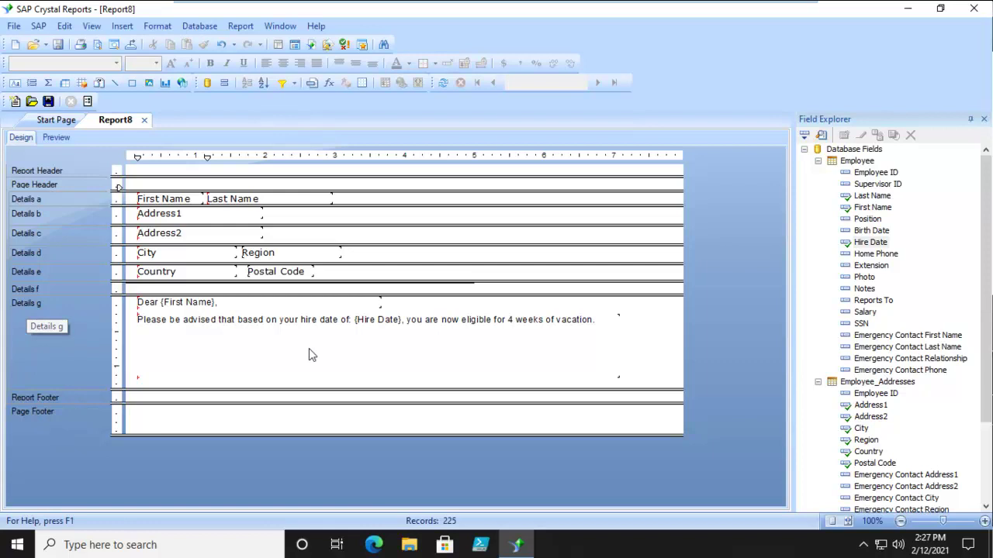
- Enable New Page After for the Details g section on the Section Expert's Paging tab
right_click(106, 327)
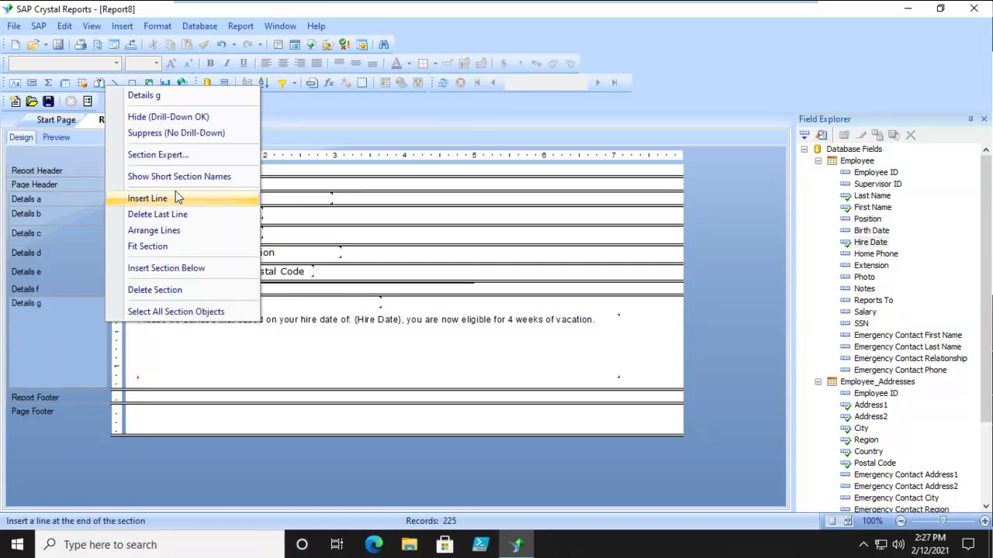
click(166, 154)
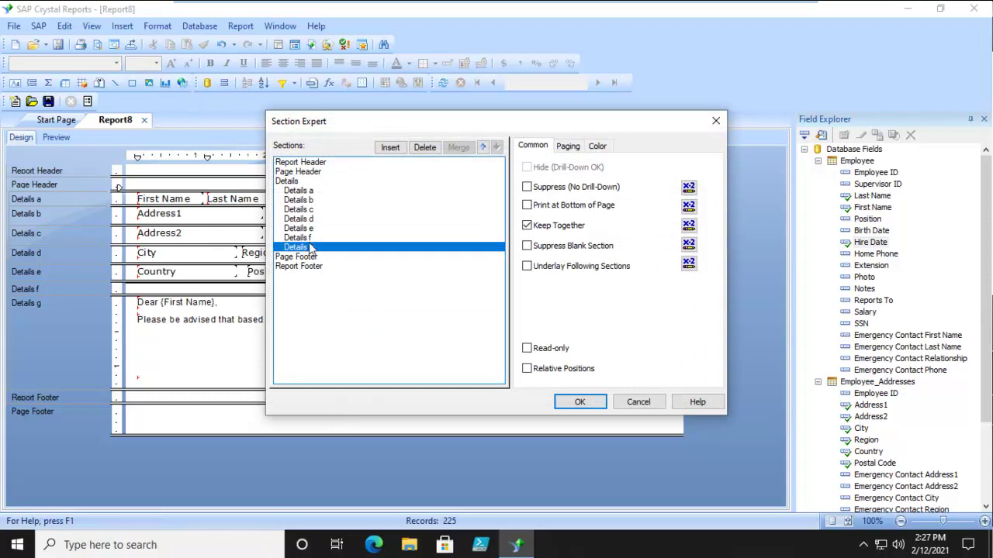
click(566, 146)
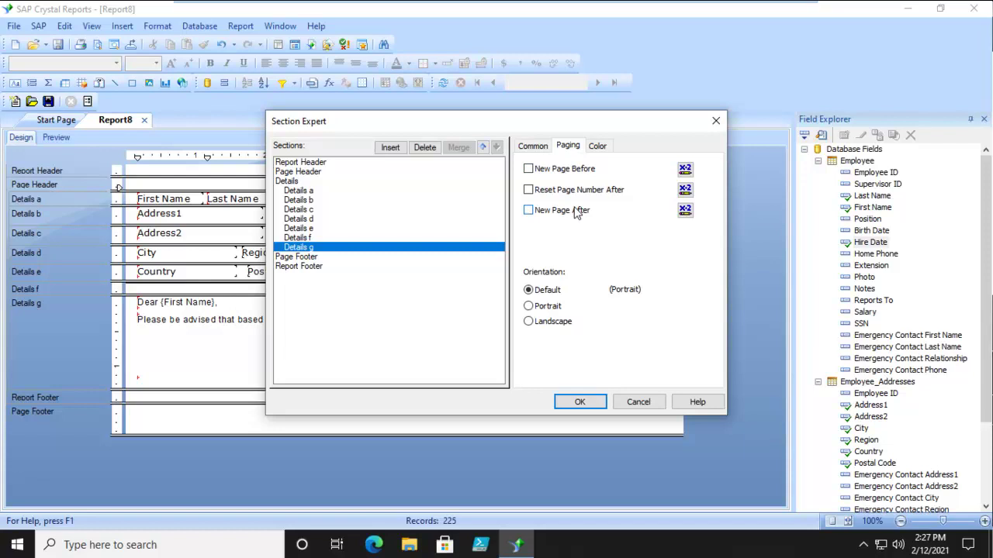
click(530, 211)
click(574, 402)
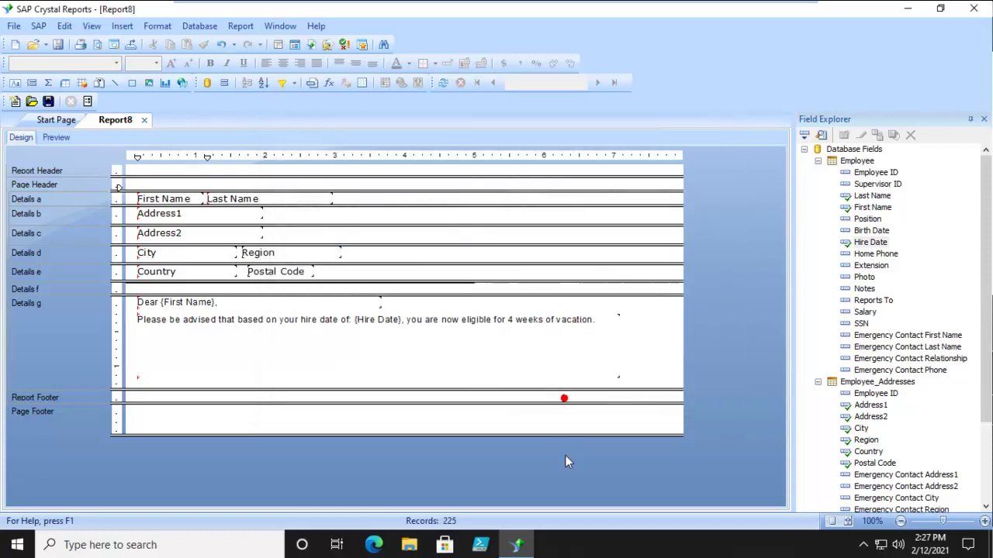
- Preview the report and page forward through ten letters, confirming one letter per page
click(52, 139)
scroll(417, 344, down, 10)
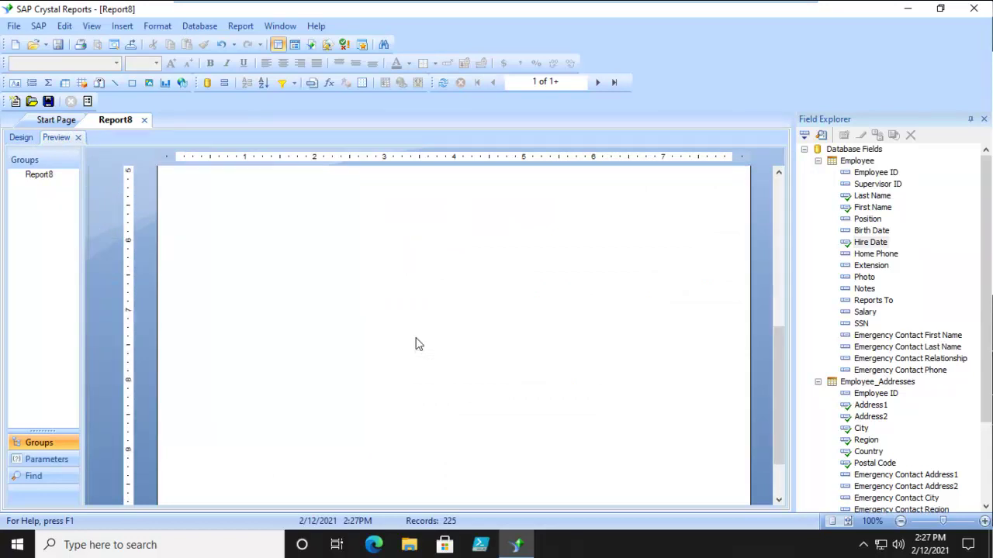
scroll(416, 344, up, 10)
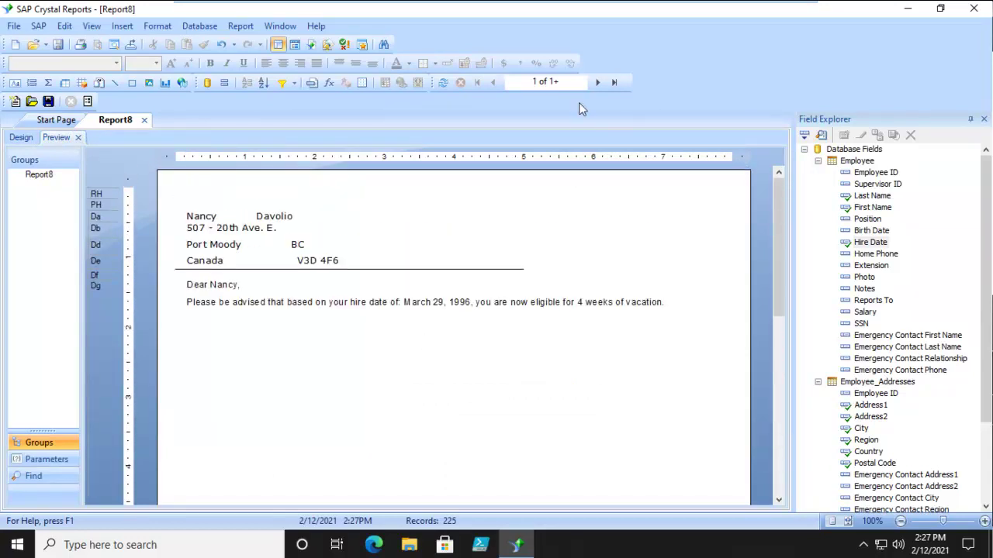
click(602, 84)
click(599, 85)
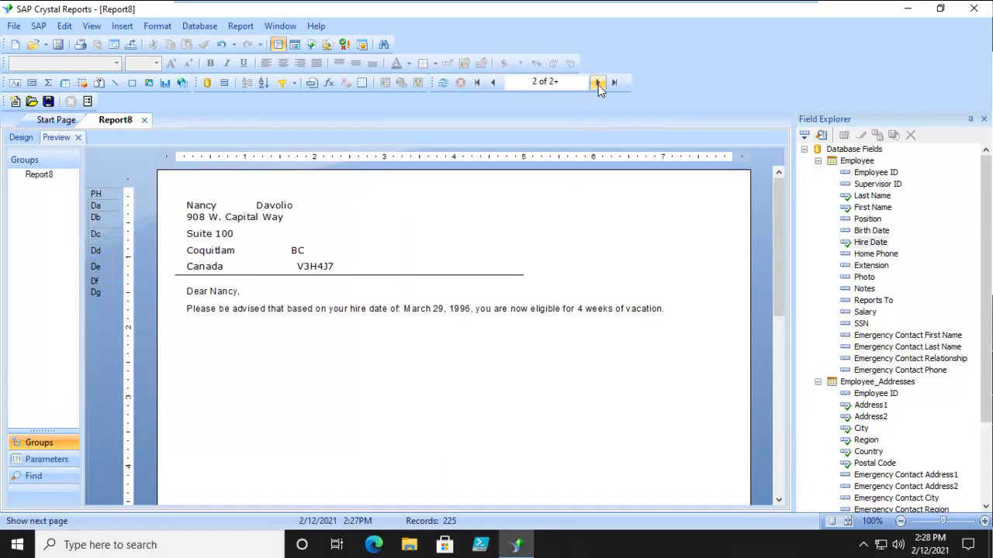
click(599, 85)
click(599, 86)
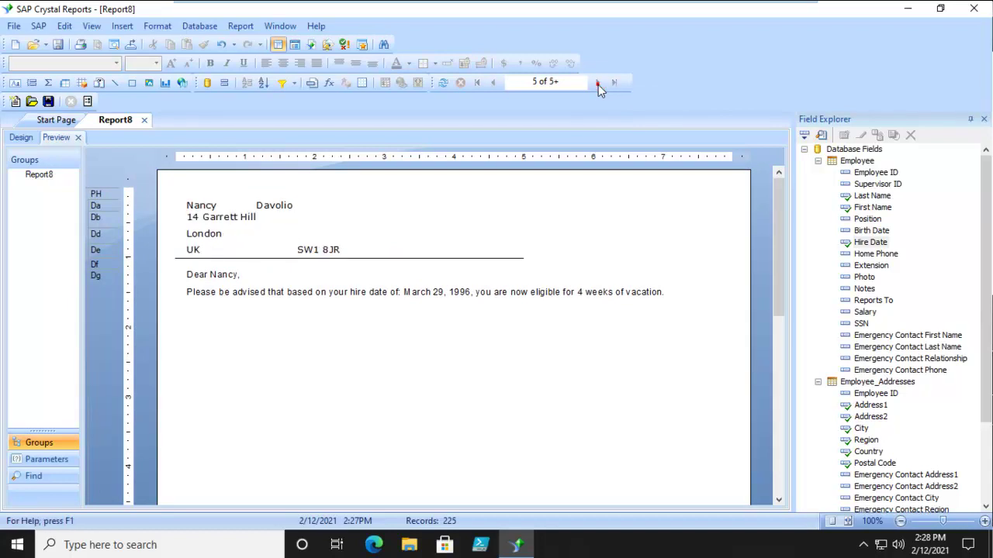
click(598, 85)
click(598, 86)
click(598, 85)
click(598, 85)
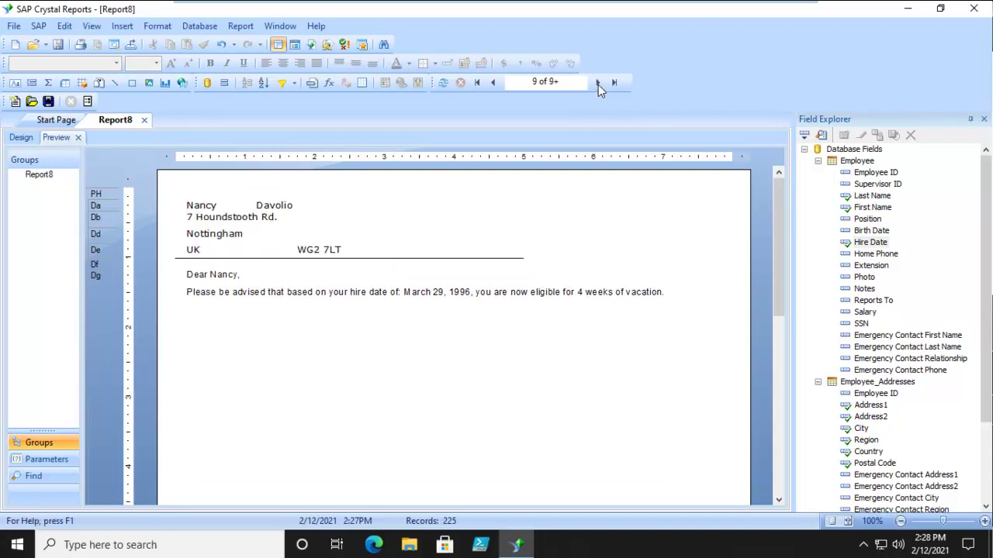
click(598, 85)
click(598, 83)
click(595, 84)
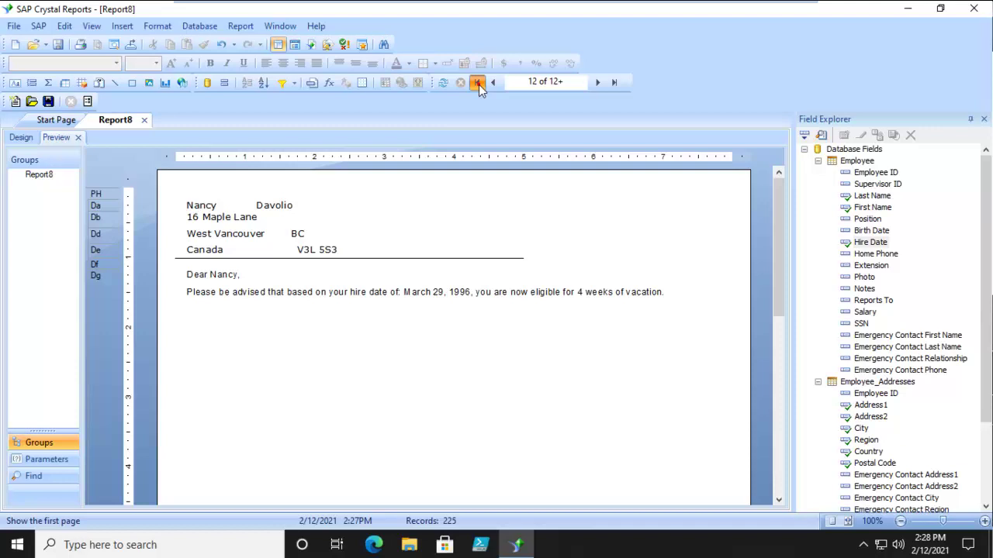
- Return the preview to the first letter's page
click(476, 82)
click(327, 312)
click(337, 418)
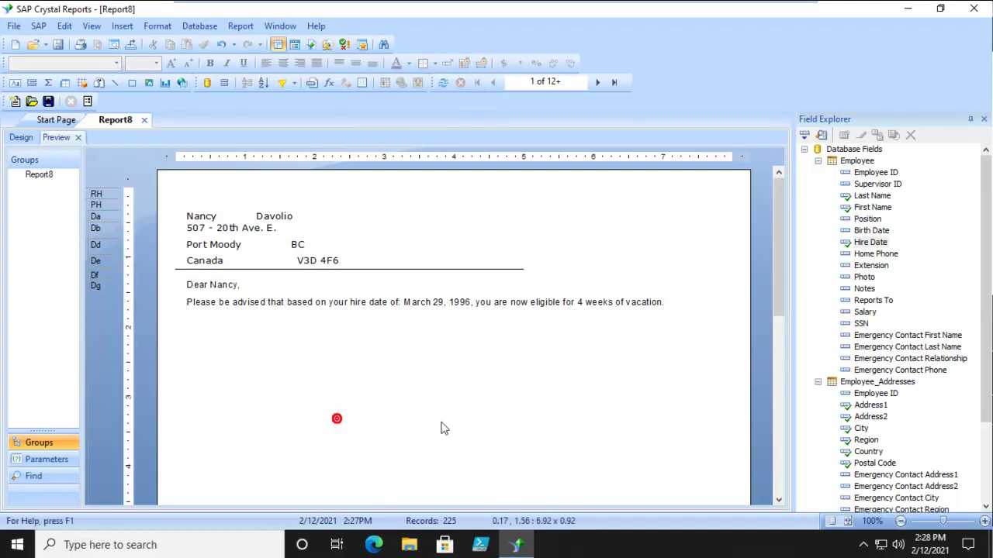